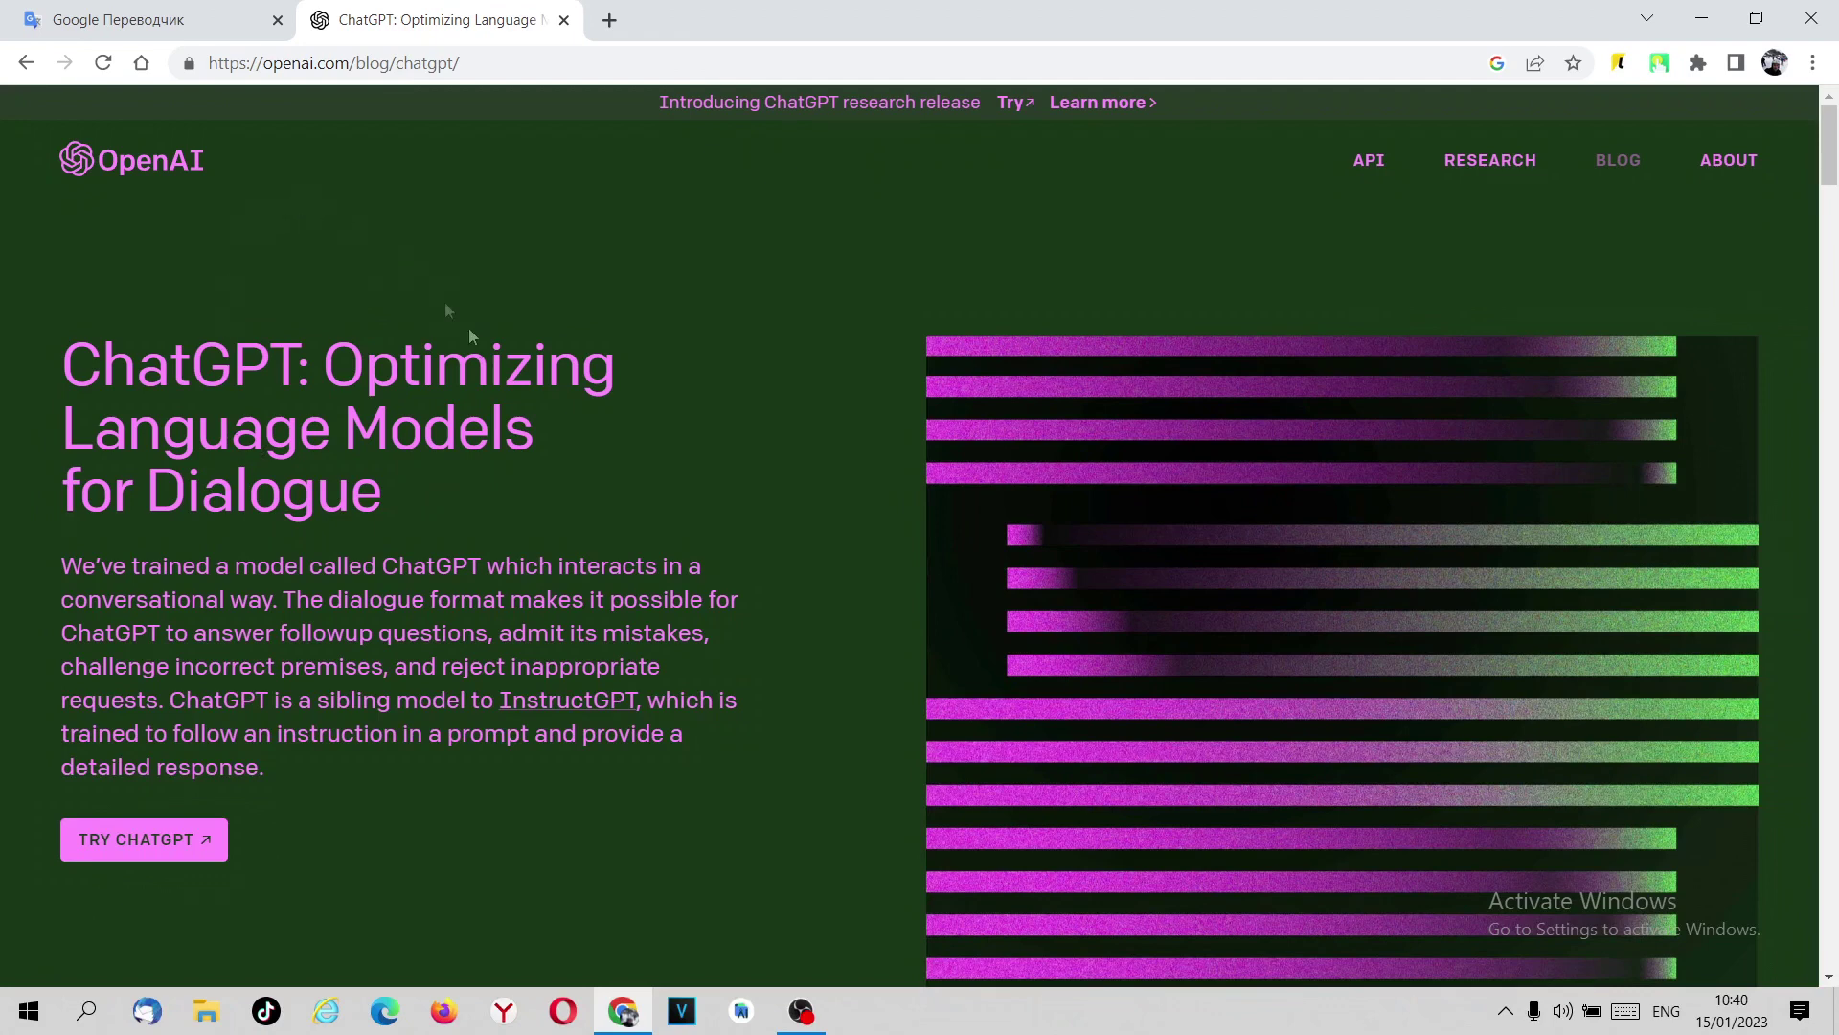
Confirm the TouchVPN connection is running, then open ChatGPT from the blog post
{"action": "left_click", "coordinate": [376, 63]}
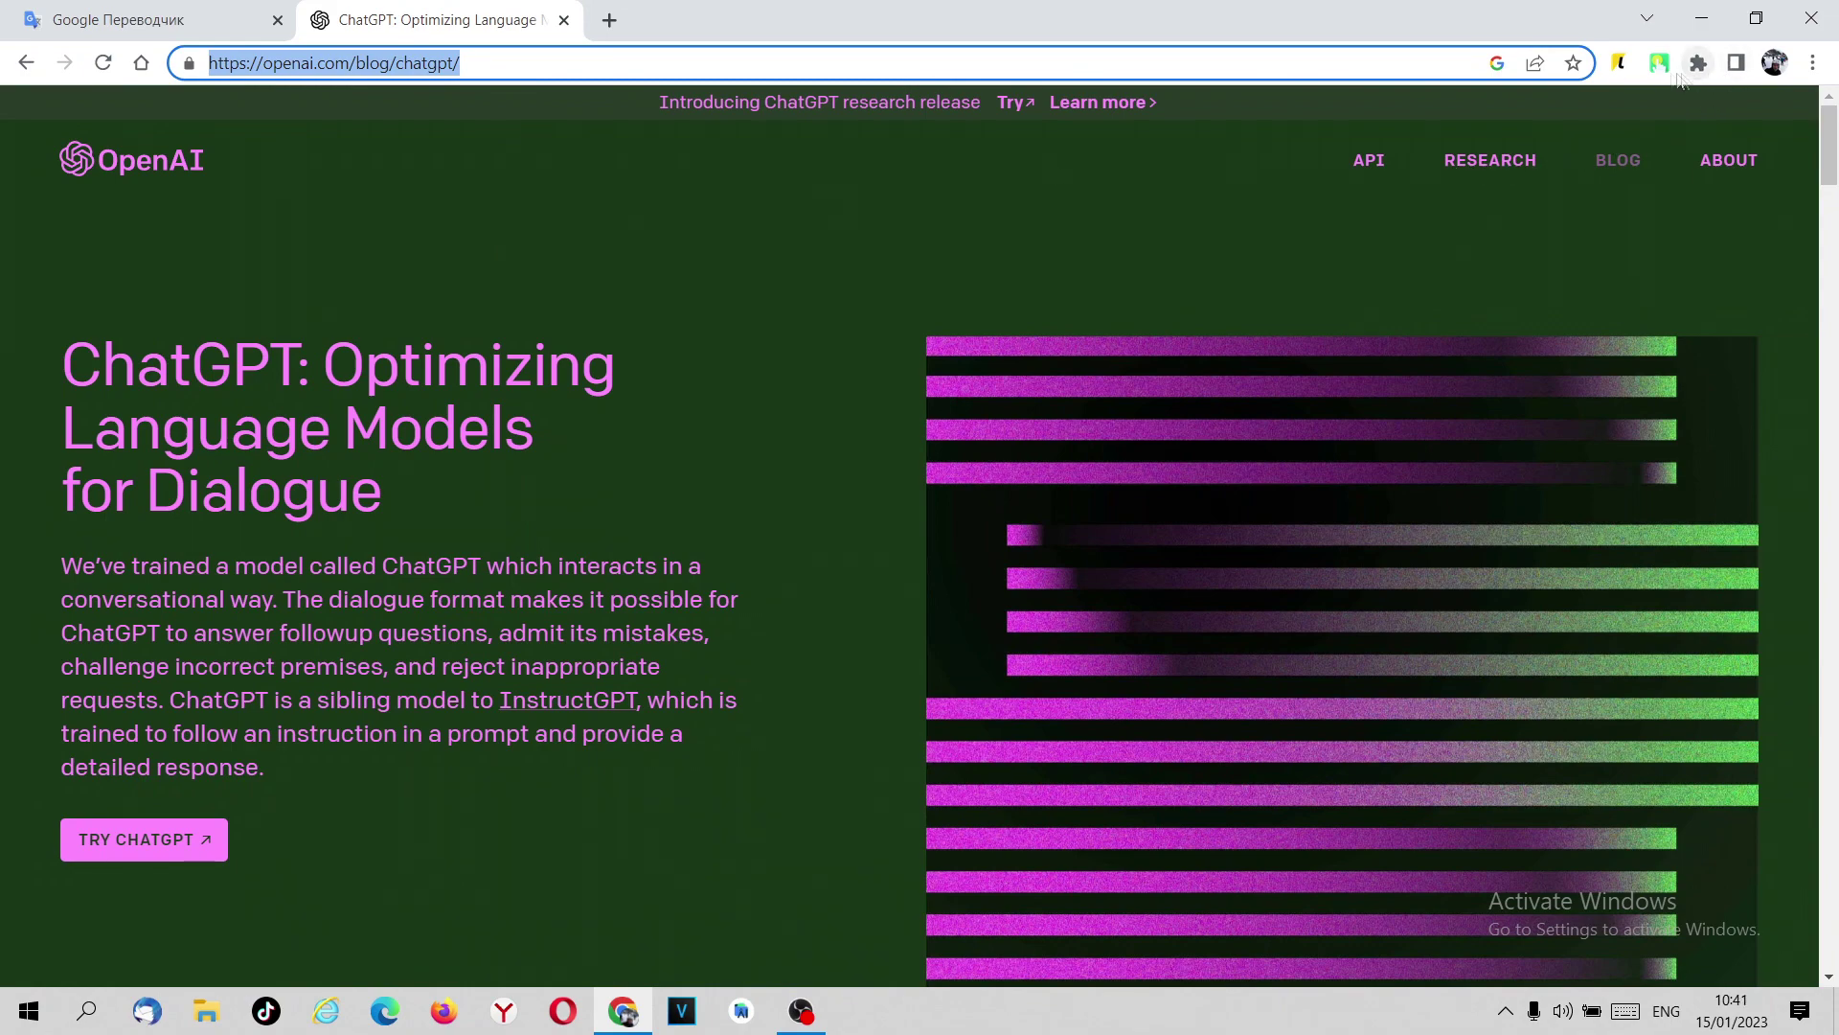
{"action": "left_click", "coordinate": [1664, 74]}
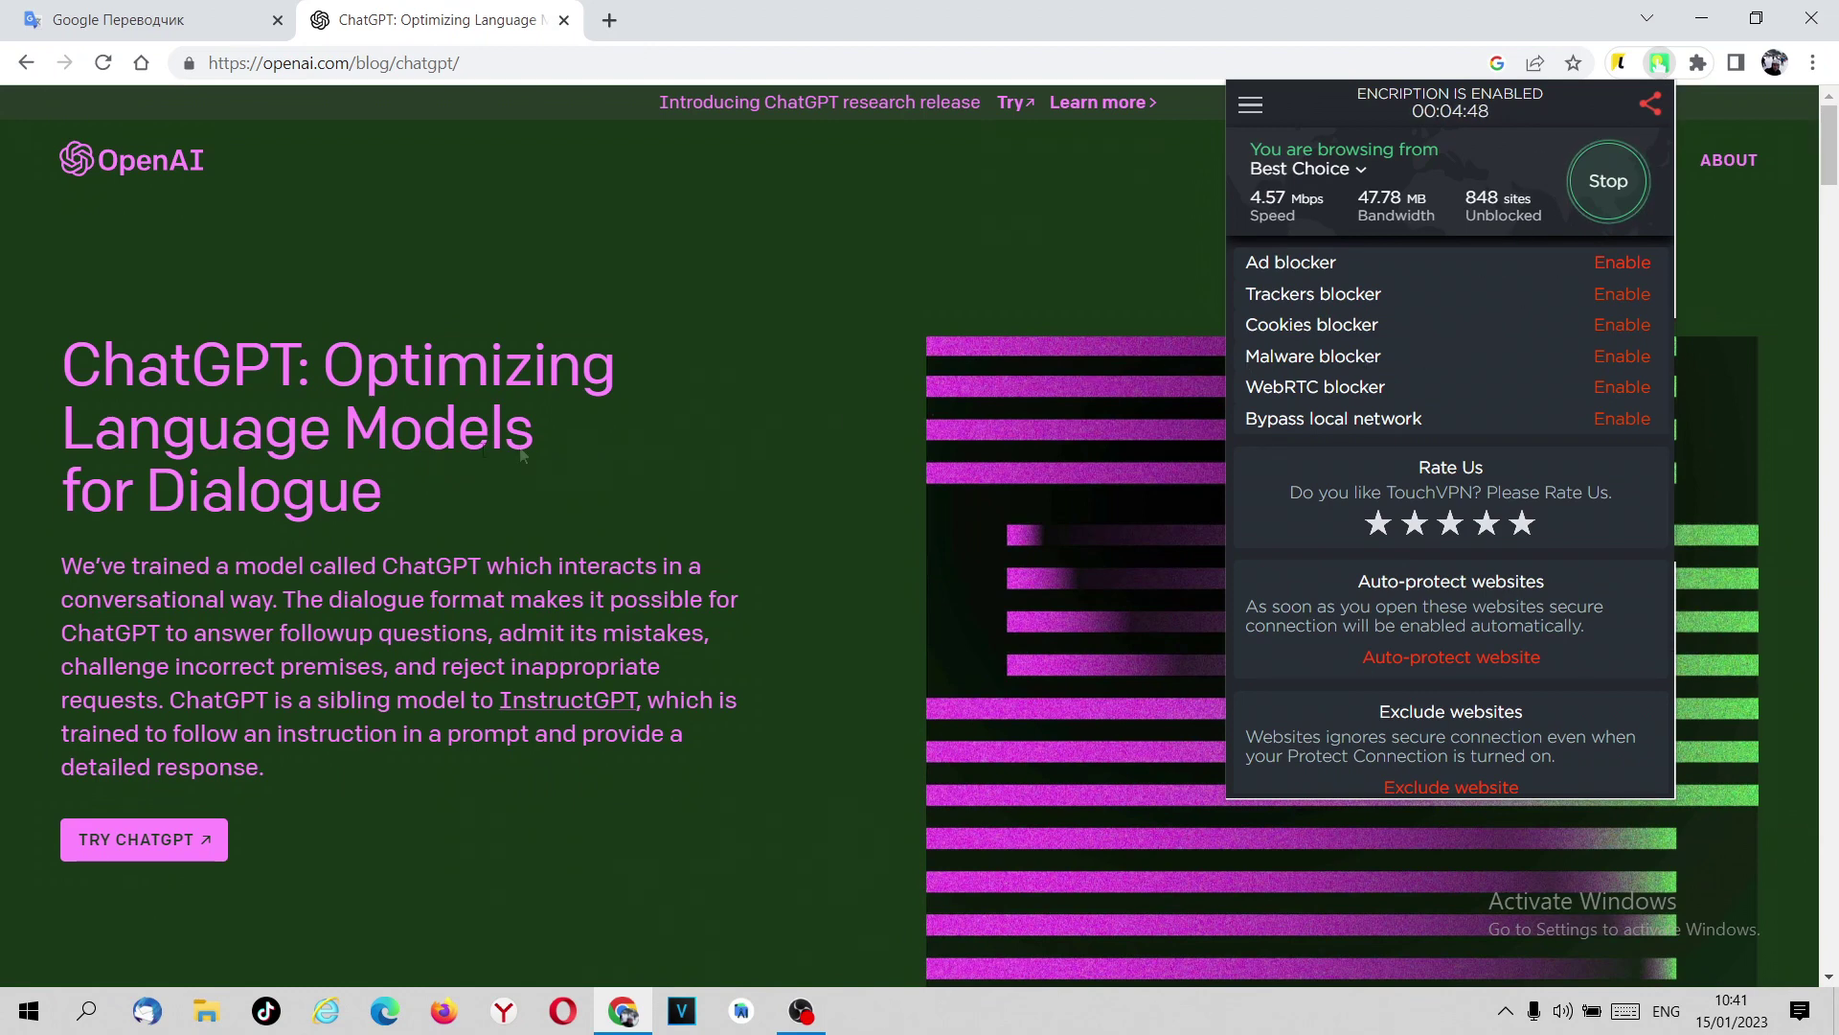
{"action": "left_click", "coordinate": [146, 476]}
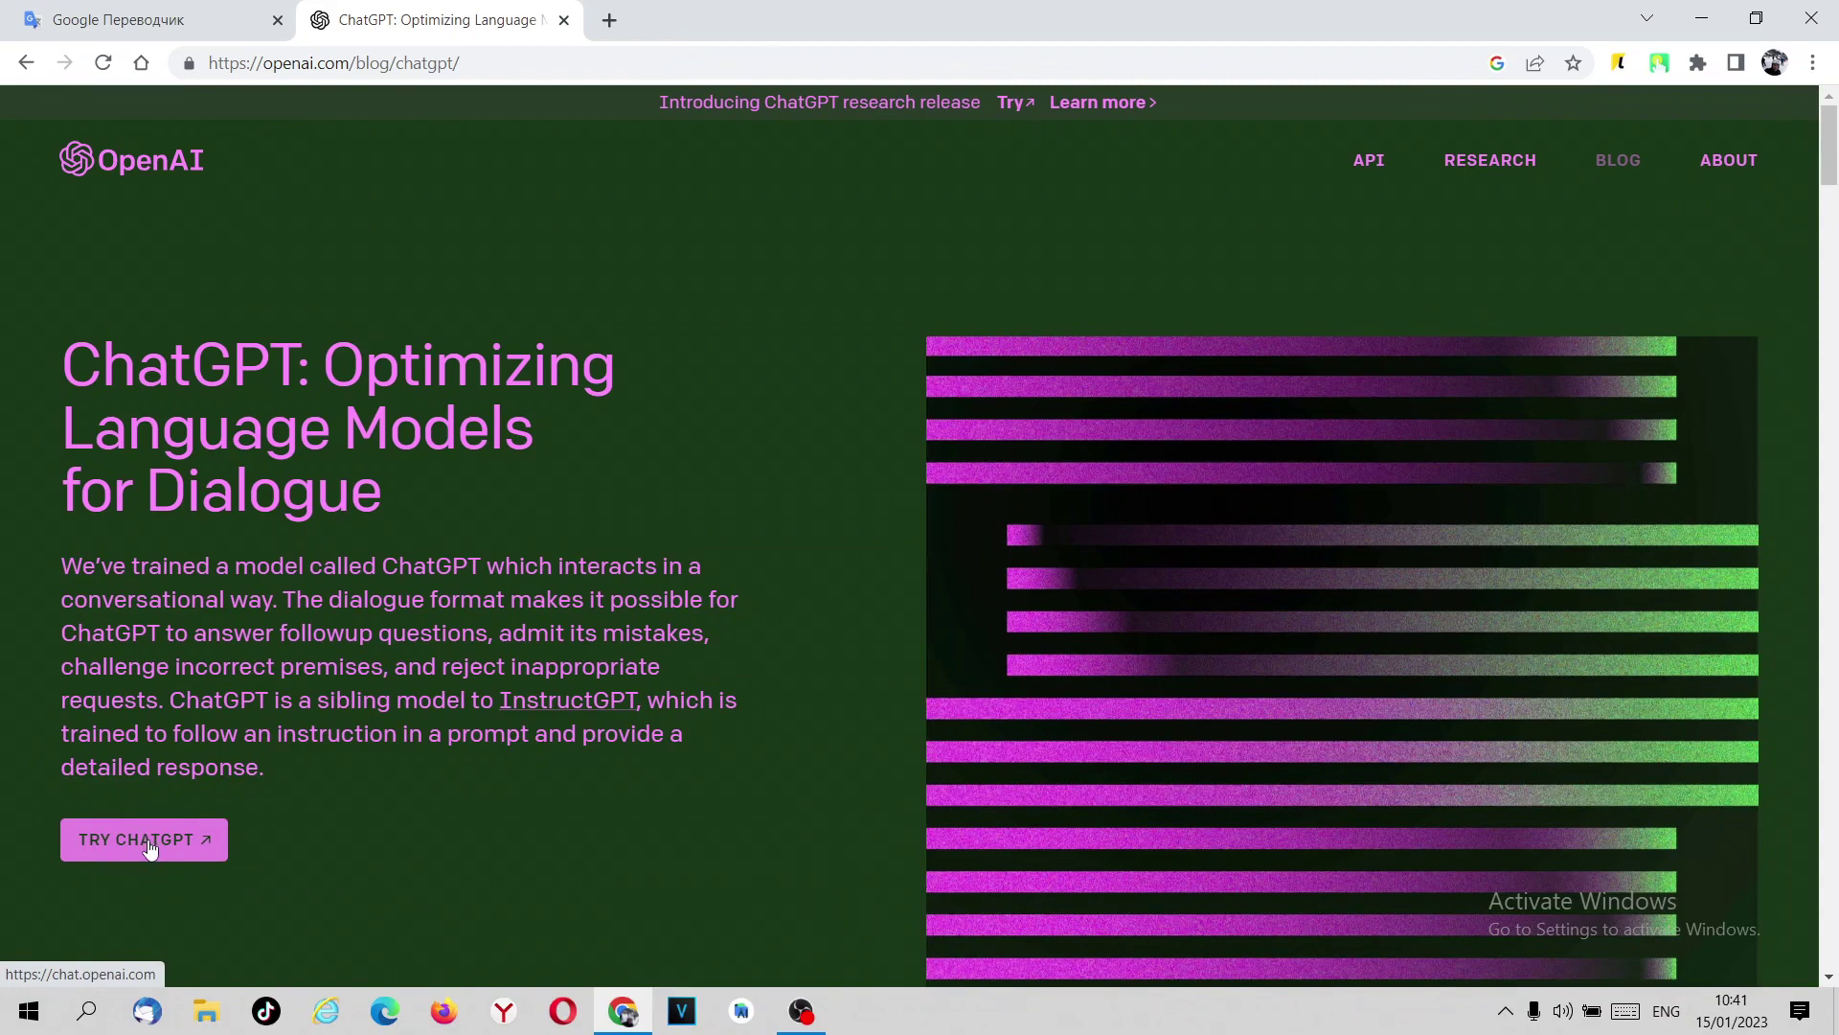
{"action": "left_click", "coordinate": [149, 849]}
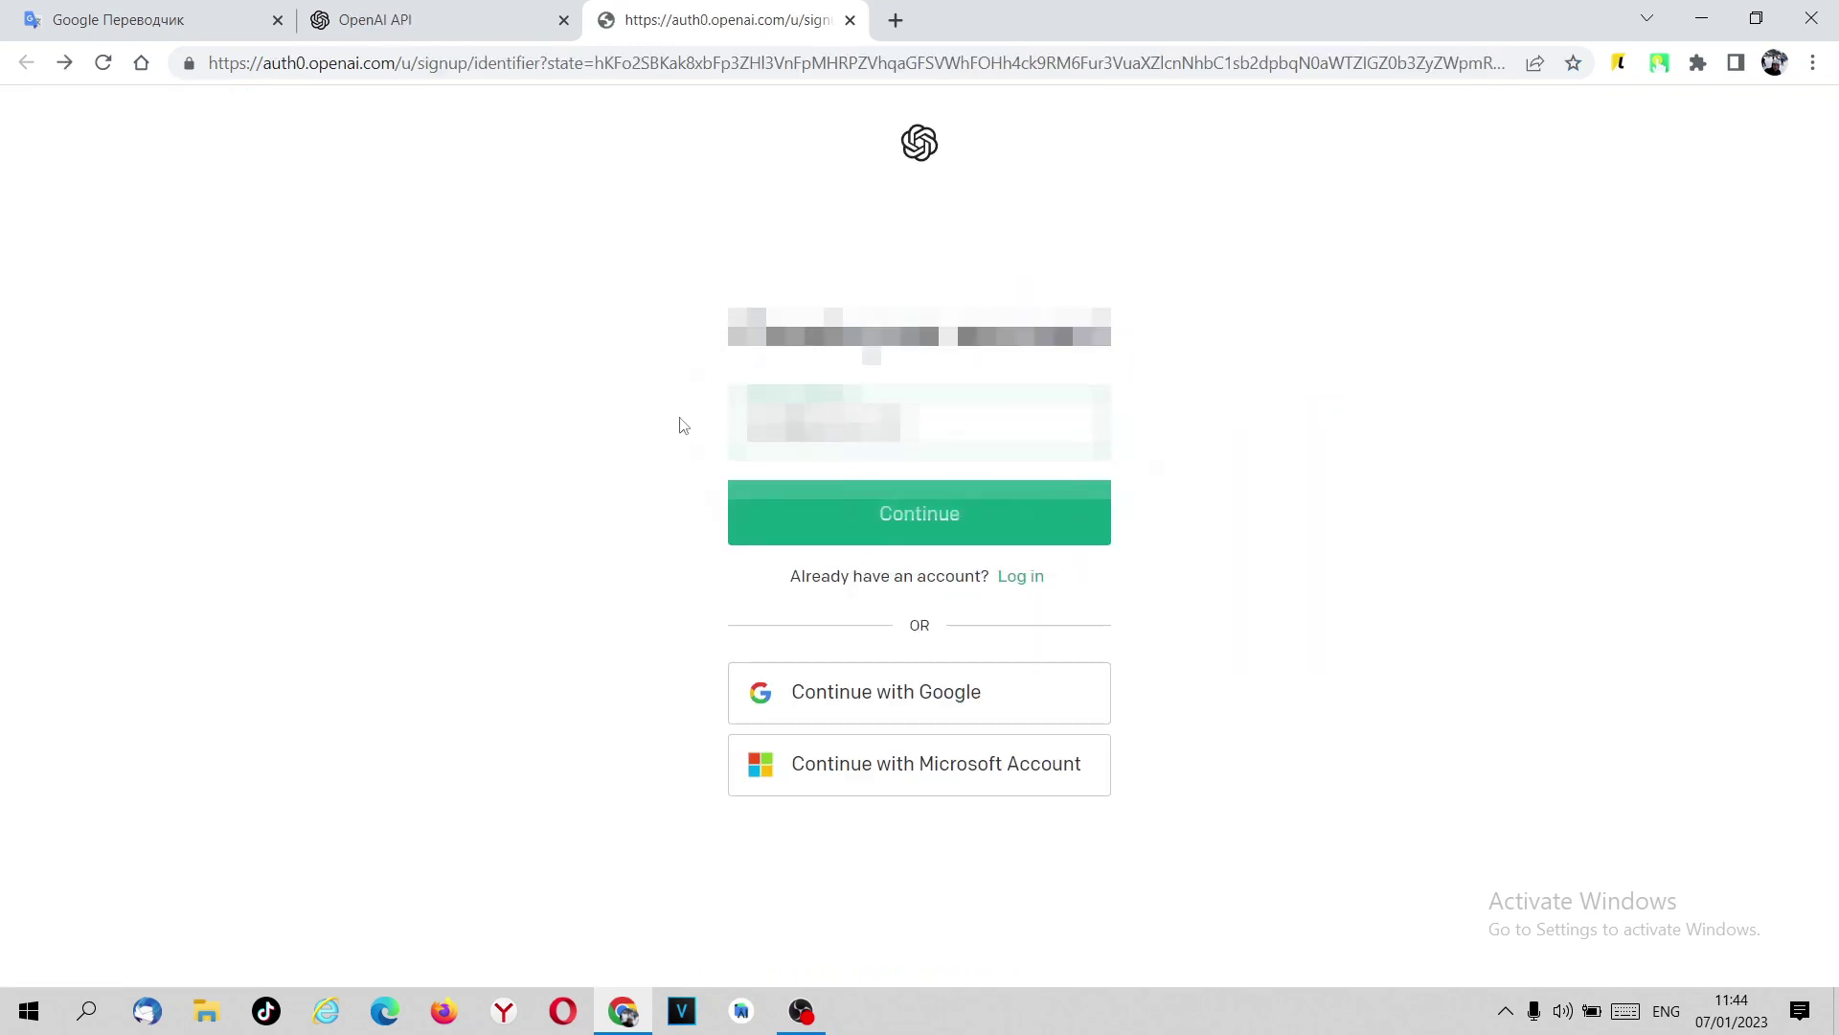
Set the account password and verify the email address via the OpenAI message link
{"action": "left_click", "coordinate": [961, 521]}
{"action": "type", "text": "********"}
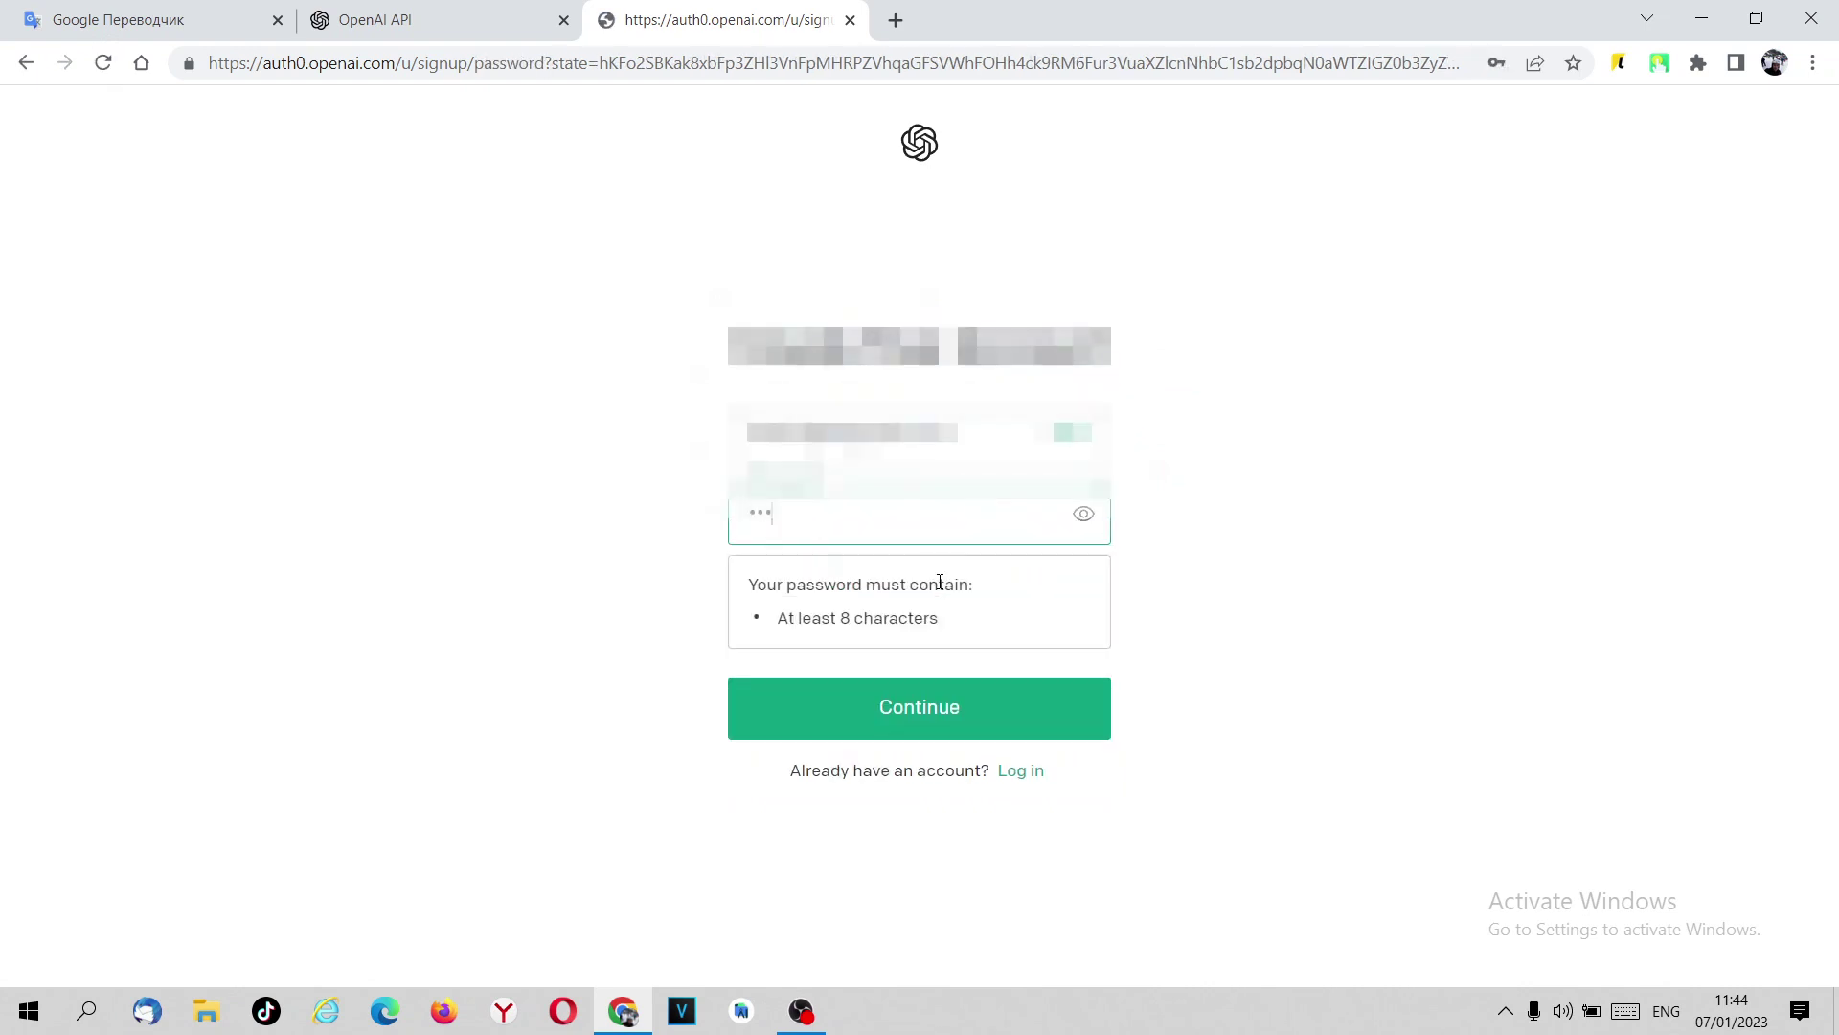
{"action": "key", "text": "Return"}
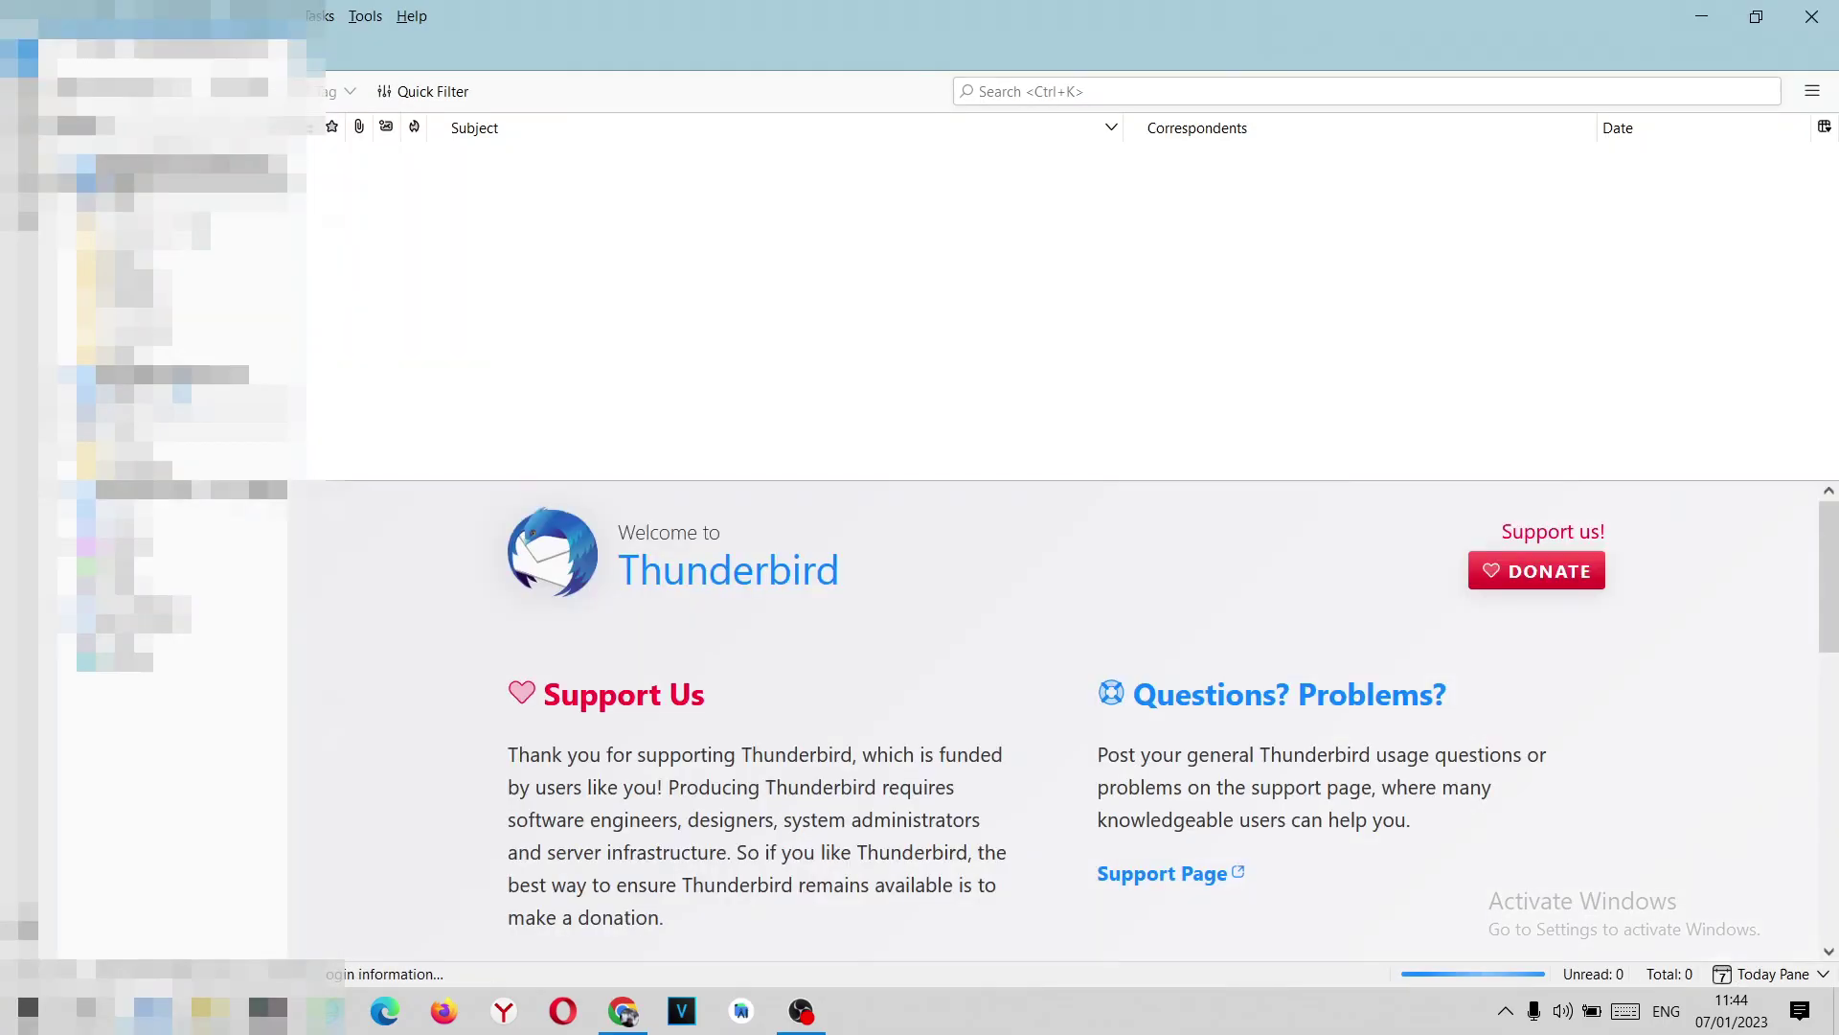
{"action": "left_click", "coordinate": [144, 397]}
{"action": "left_click", "coordinate": [575, 152]}
{"action": "left_click", "coordinate": [888, 919]}
Enter the user's first name and choose the phone number's country
{"action": "type", "text": "Ivan"}
{"action": "key", "text": "Tab"}
{"action": "left_click", "coordinate": [911, 569]}
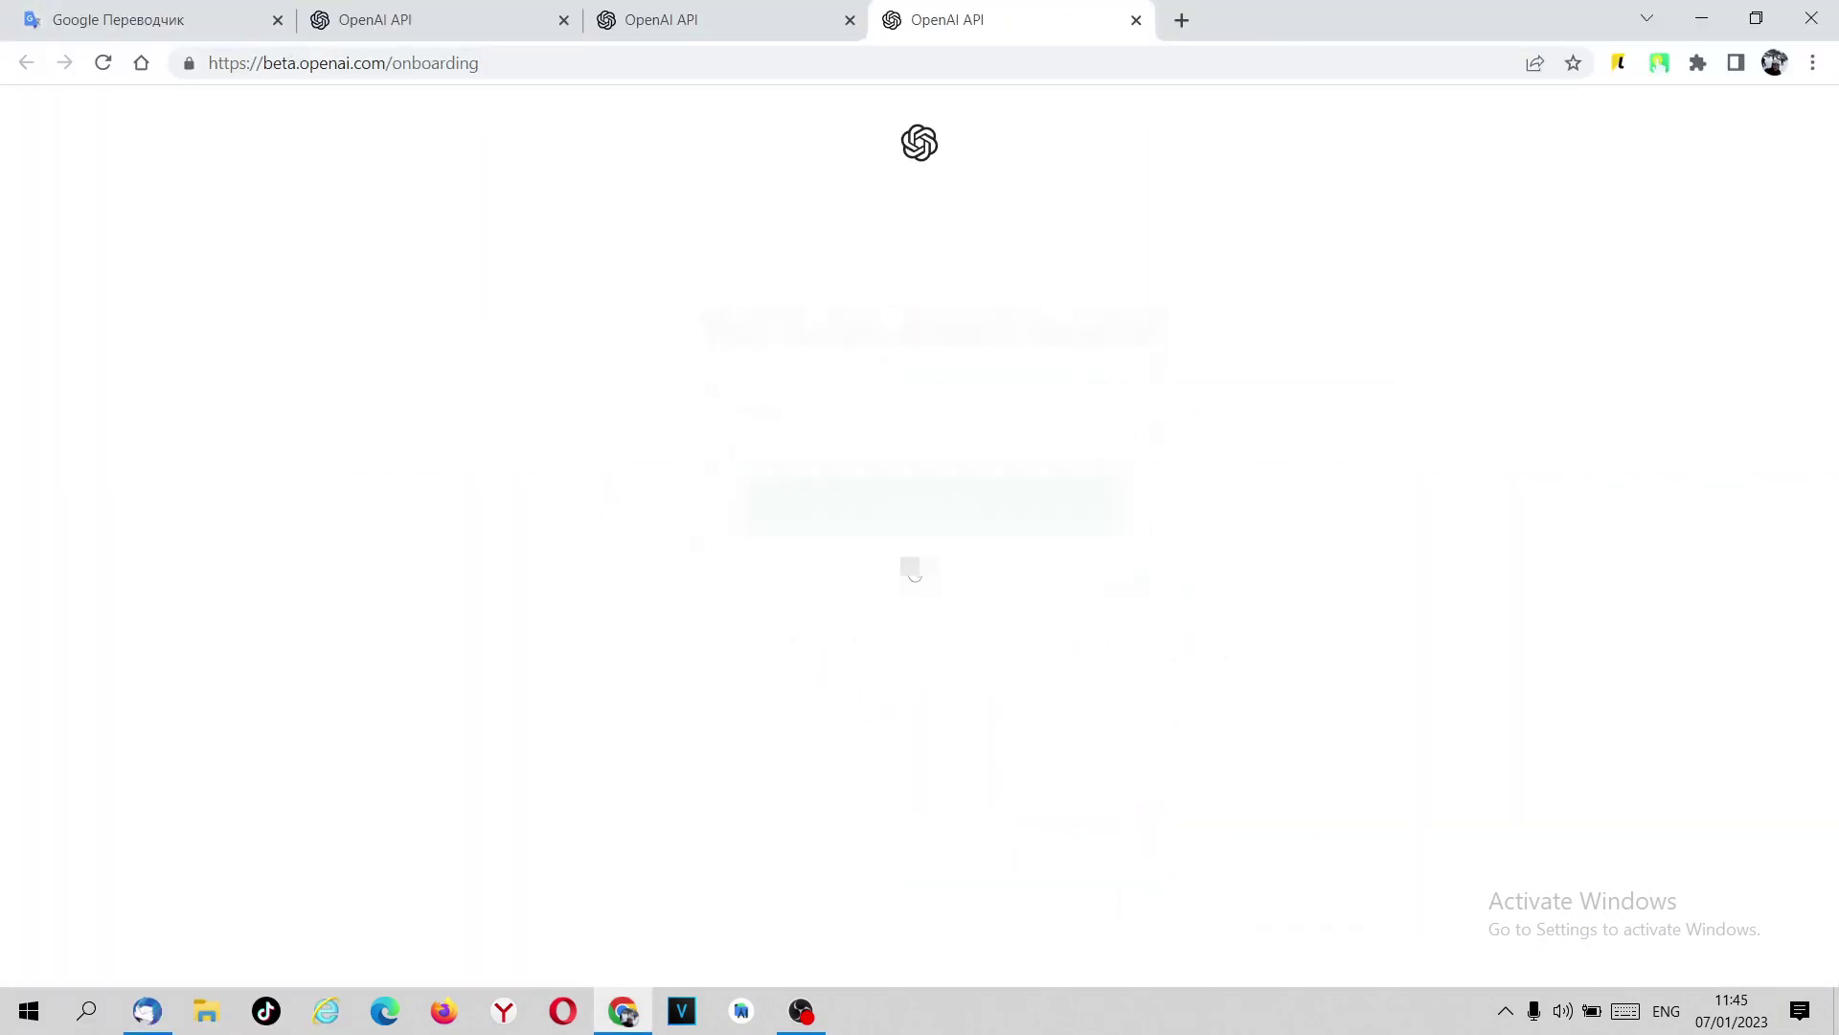
{"action": "left_click", "coordinate": [755, 413]}
{"action": "scroll", "coordinate": [871, 670], "scroll_direction": "up", "scroll_amount": 3}
{"action": "scroll", "coordinate": [871, 671], "scroll_direction": "up", "scroll_amount": 10}
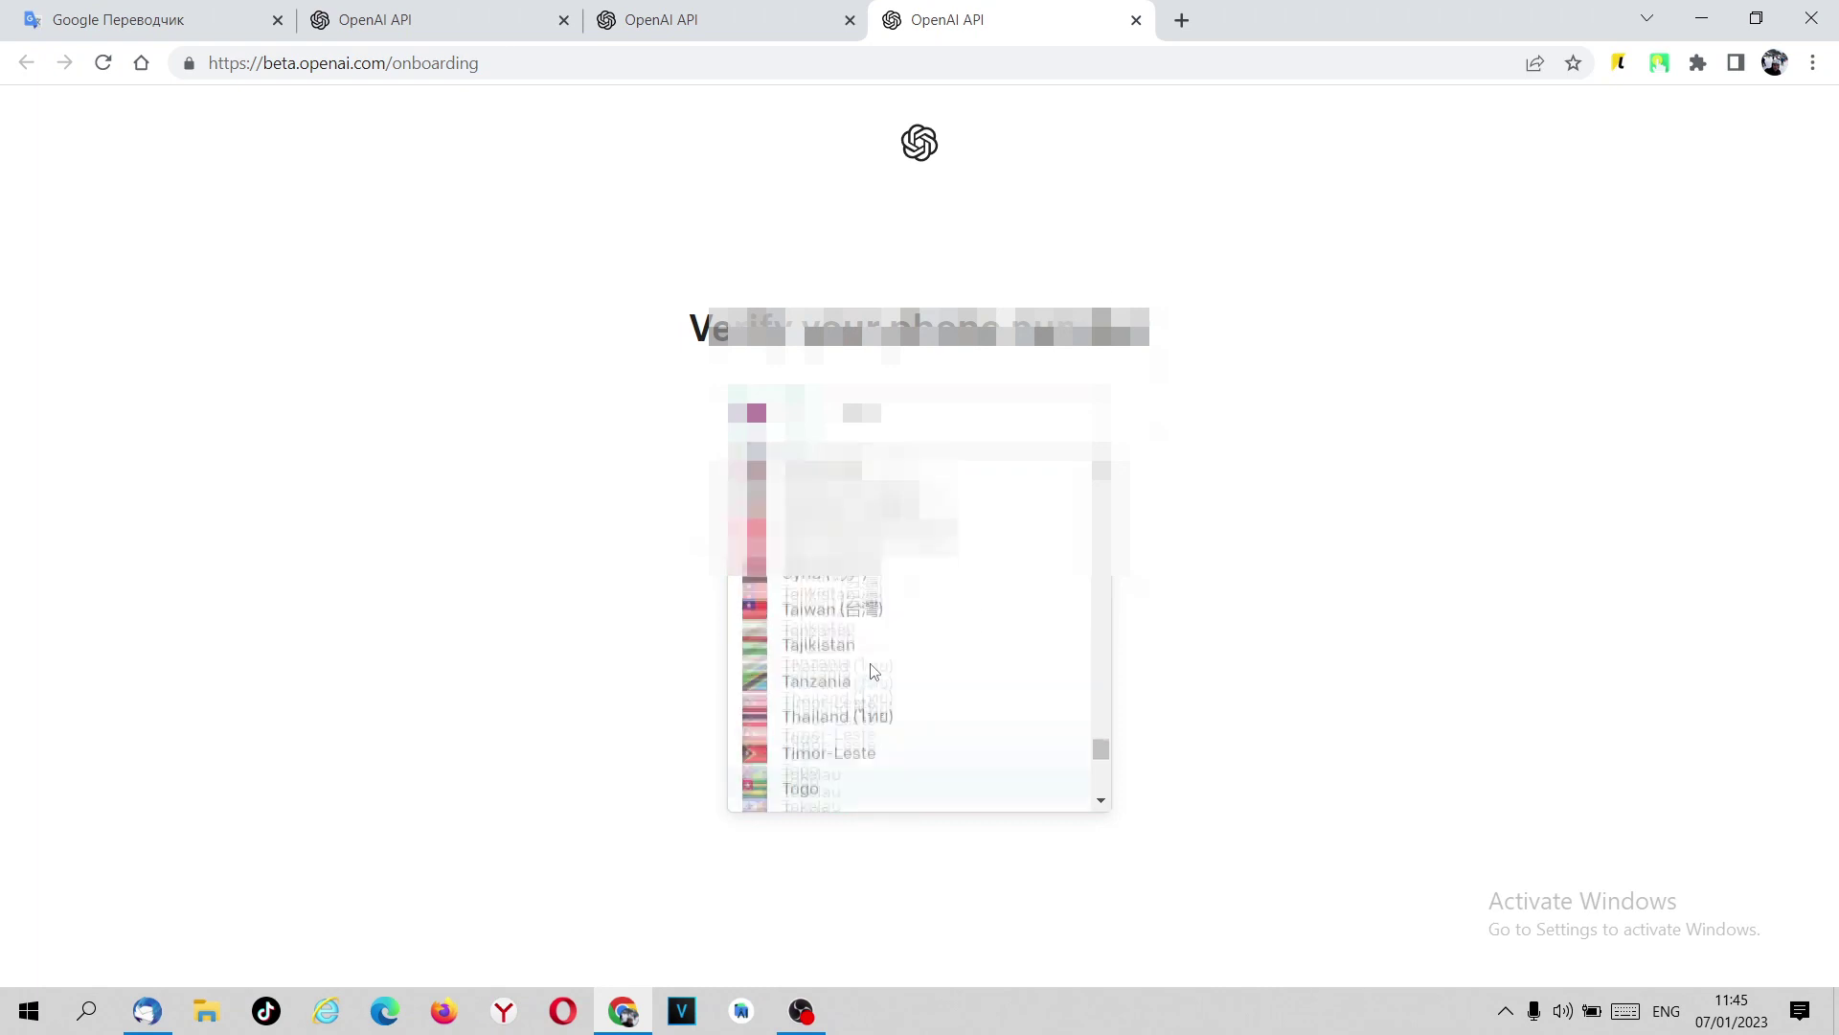
{"action": "scroll", "coordinate": [872, 671], "scroll_direction": "down", "scroll_amount": 10}
{"action": "left_click", "coordinate": [872, 675]}
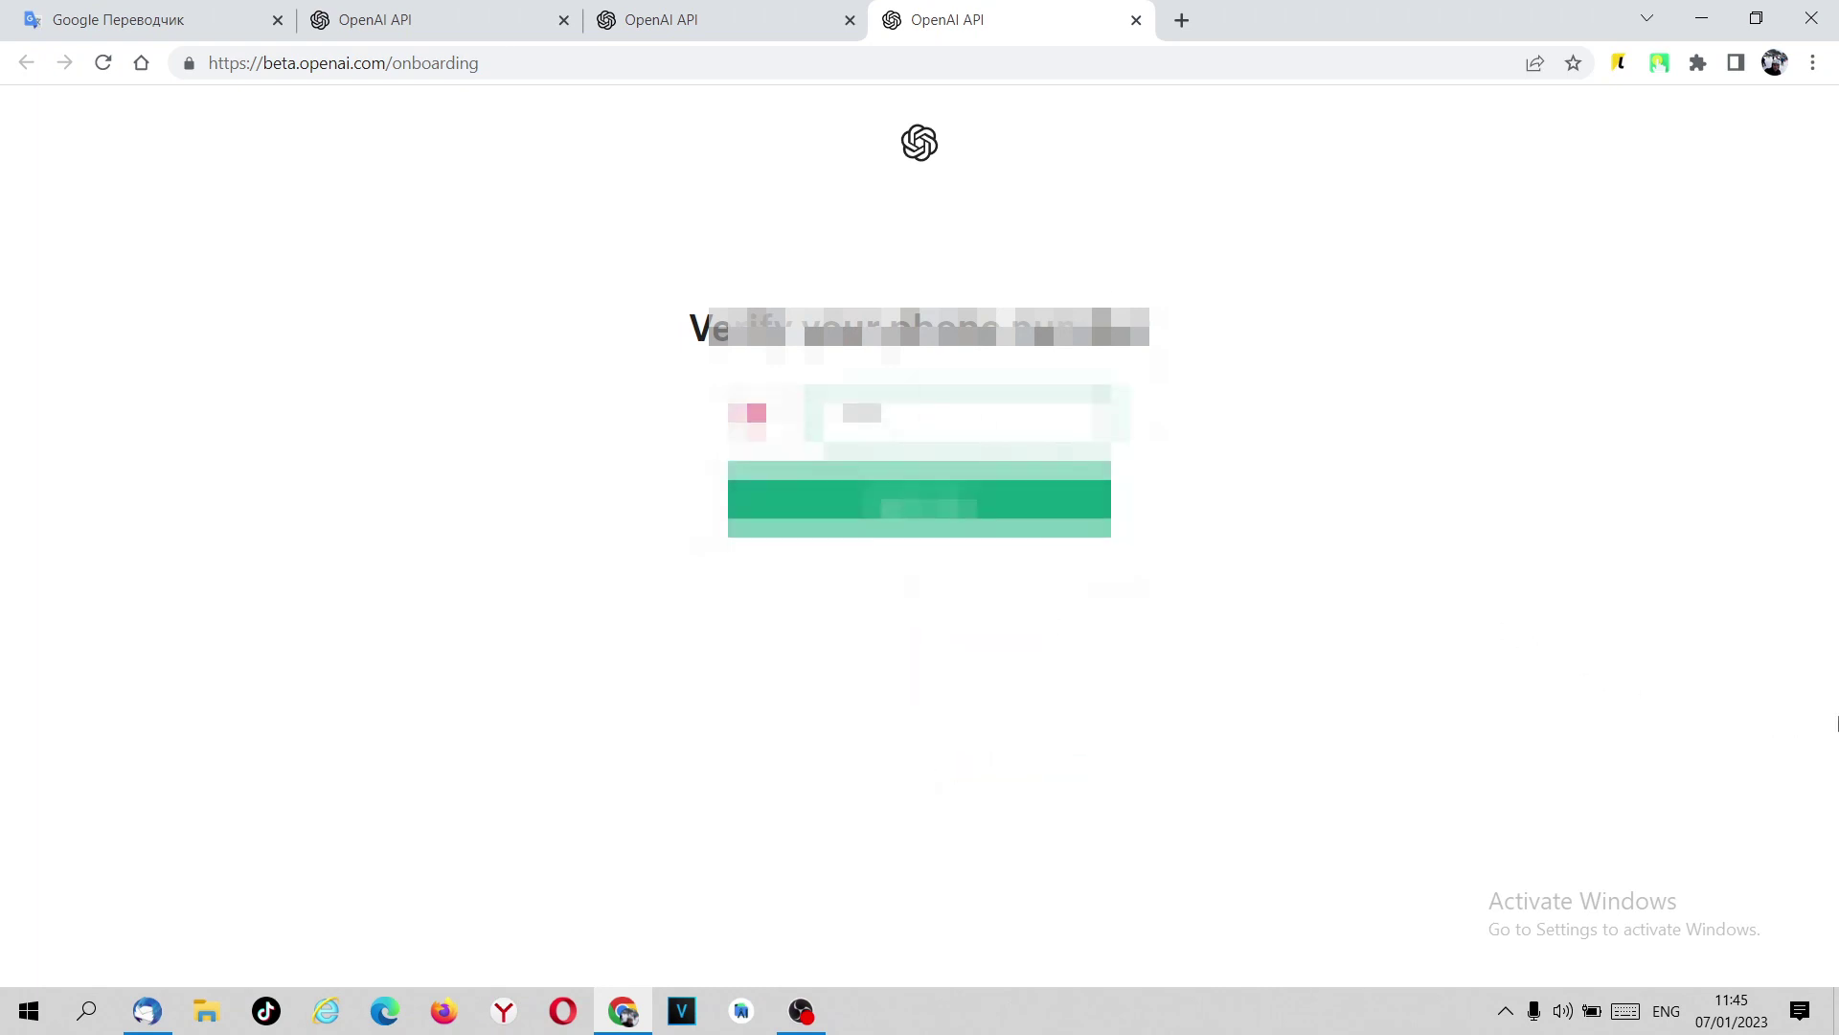
Enter the phone number and the SMS verification code, then choose personal use
{"action": "key", "text": "Return"}
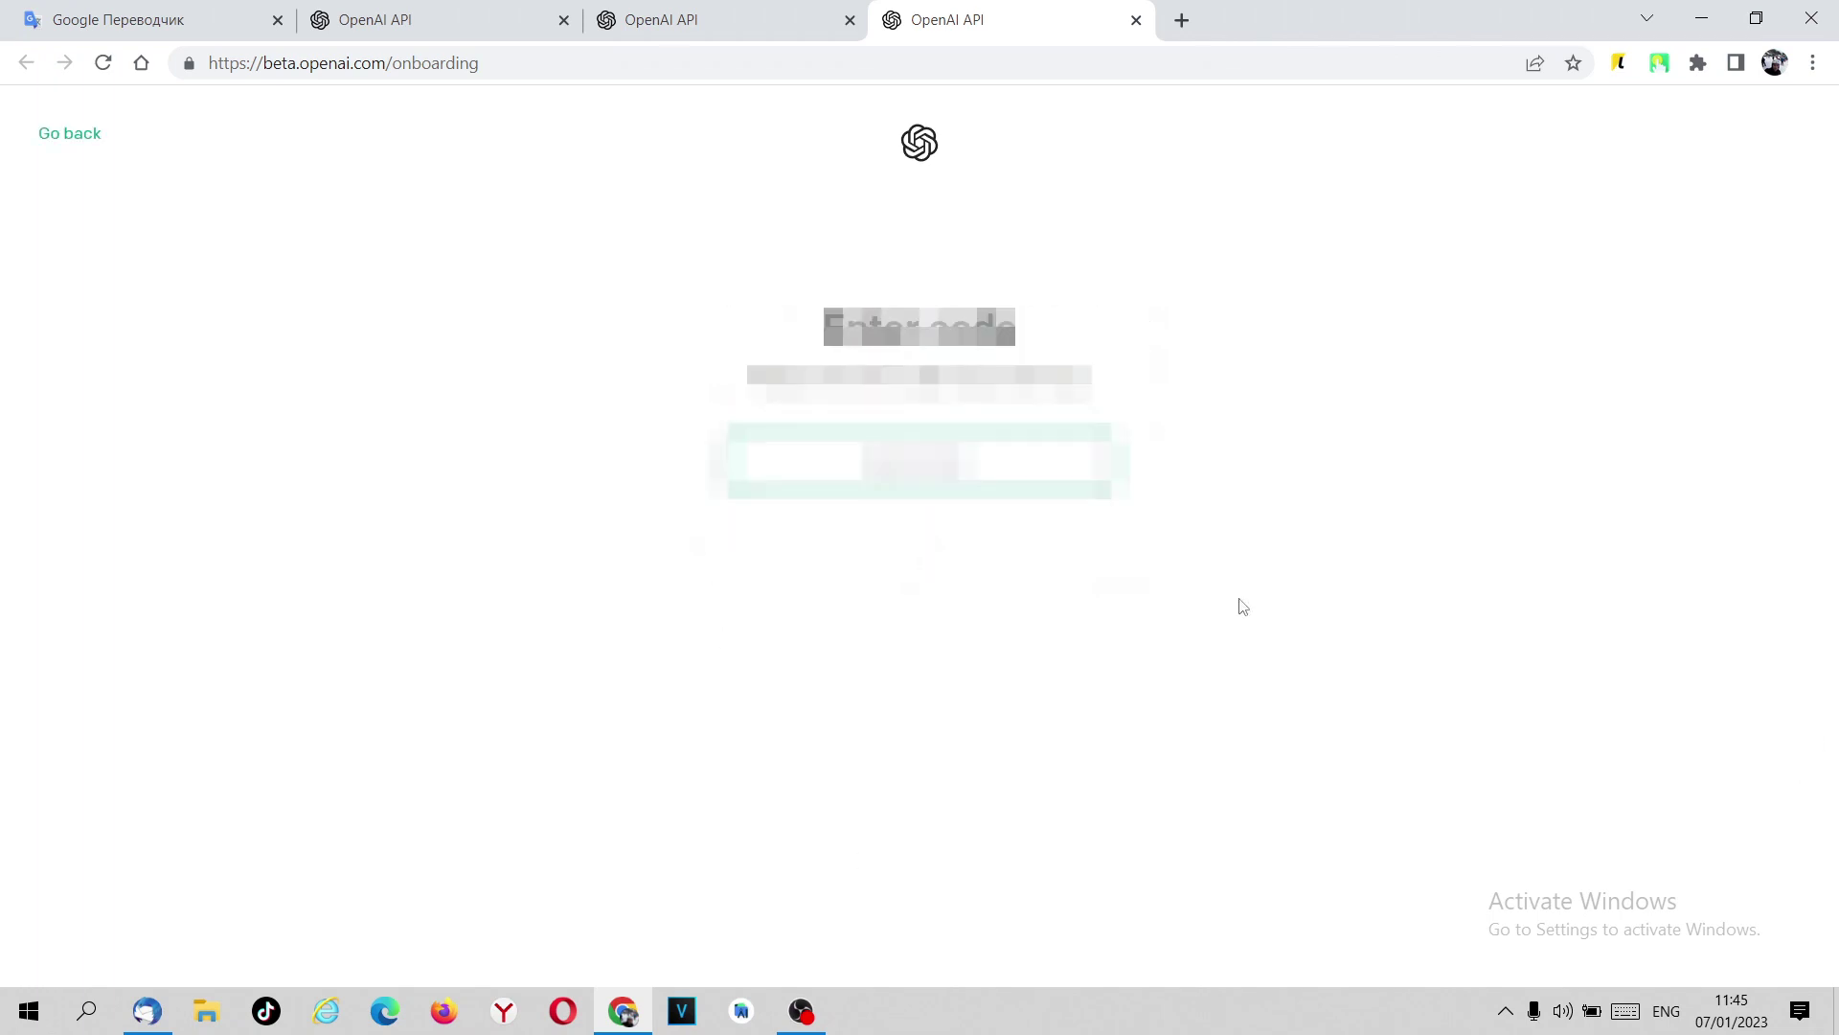
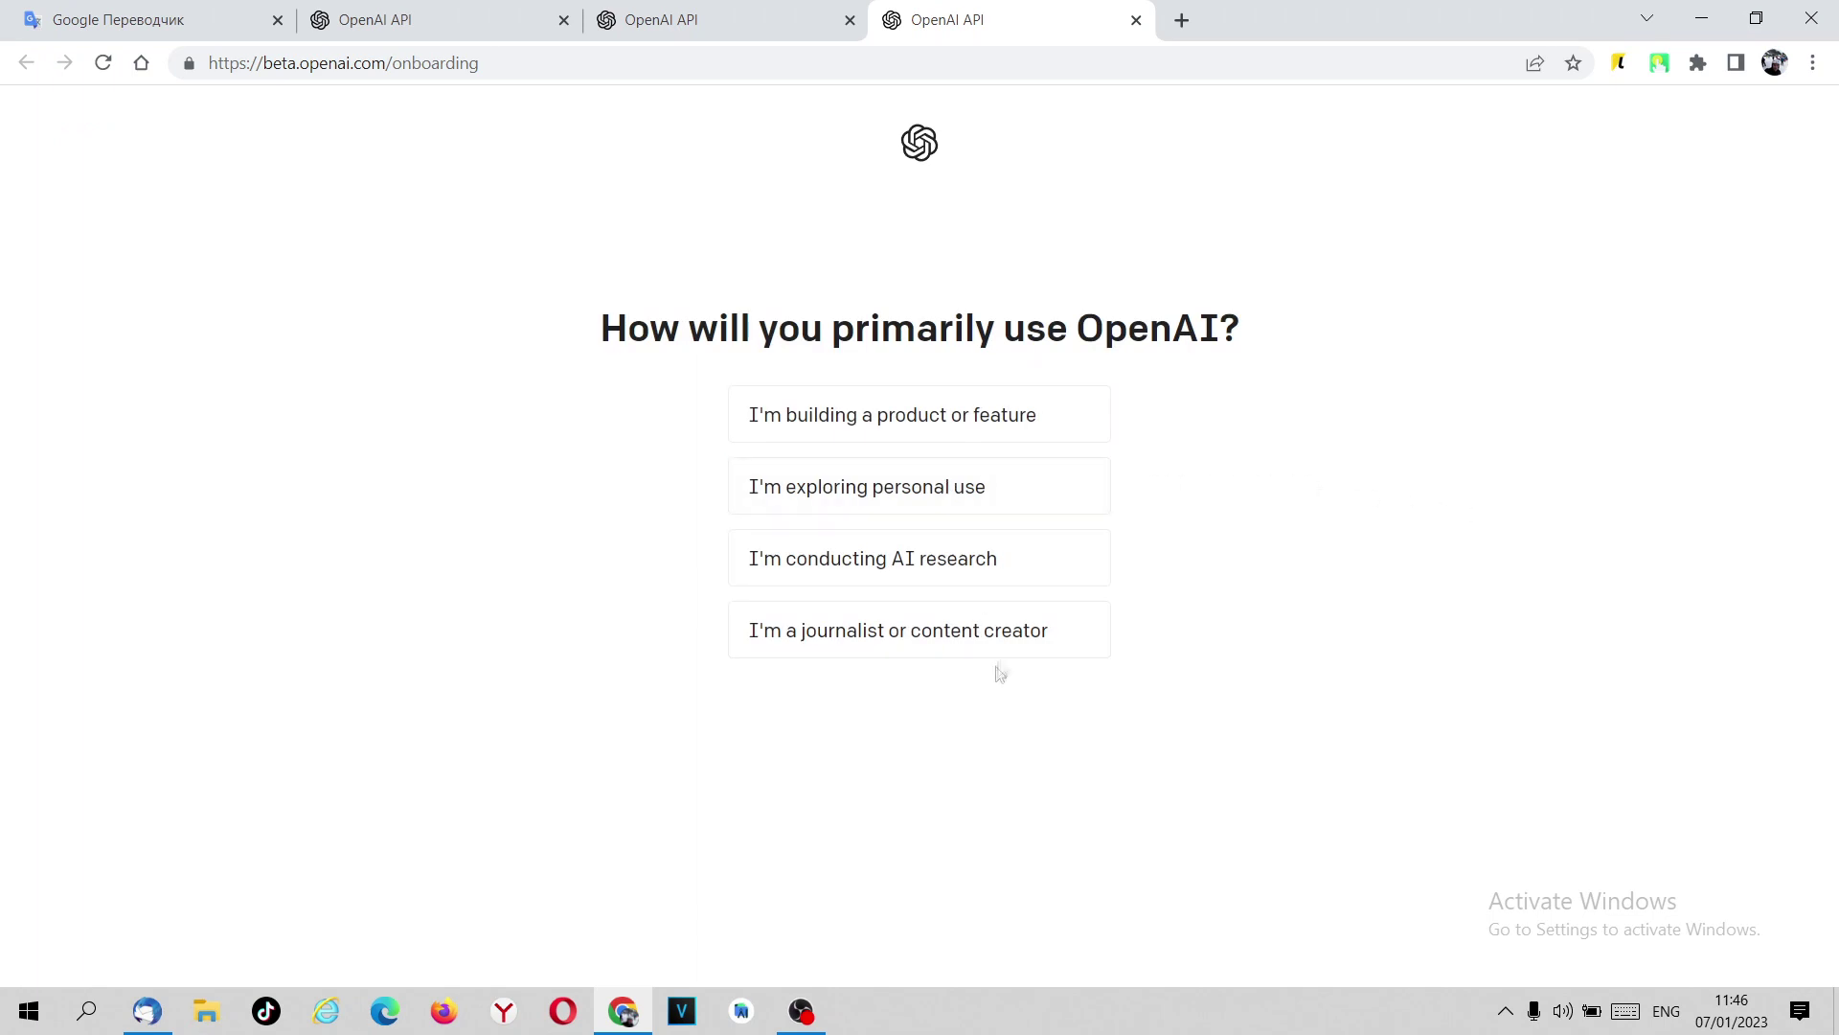
{"action": "left_click", "coordinate": [989, 496]}
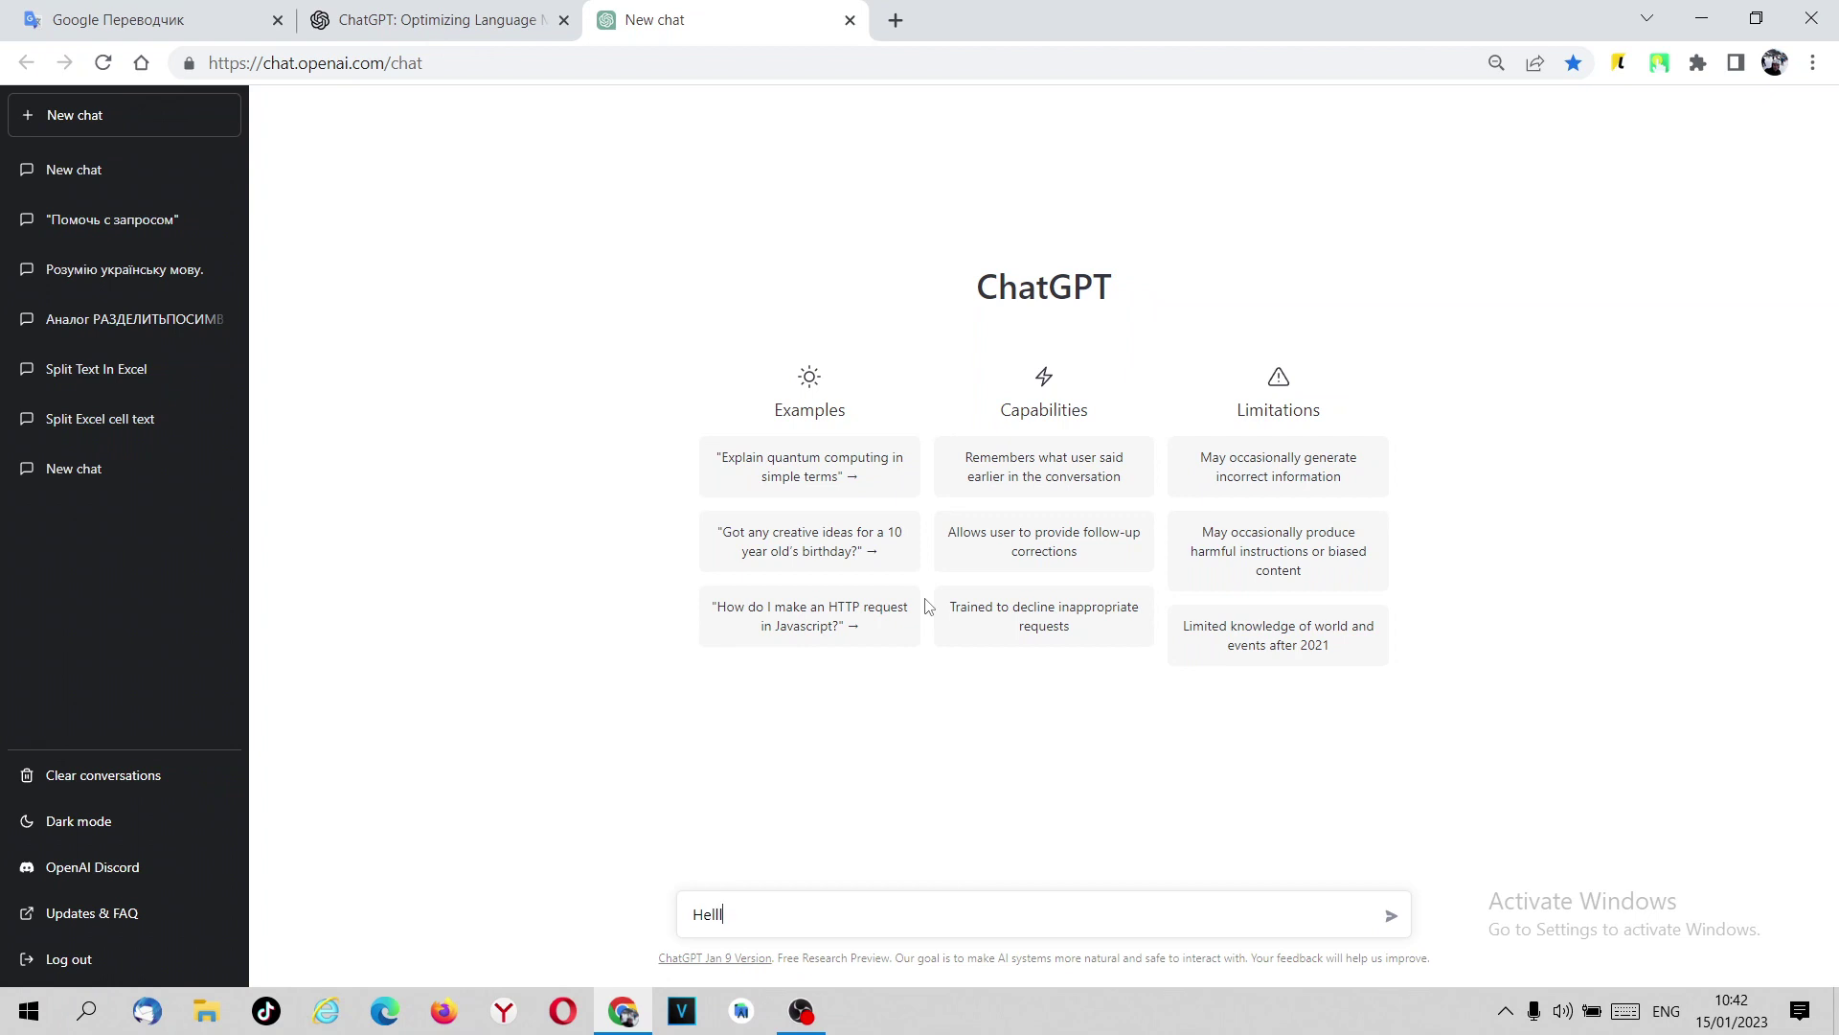
Send the 'Hello' greeting to ChatGPT
{"action": "key", "text": "Return"}
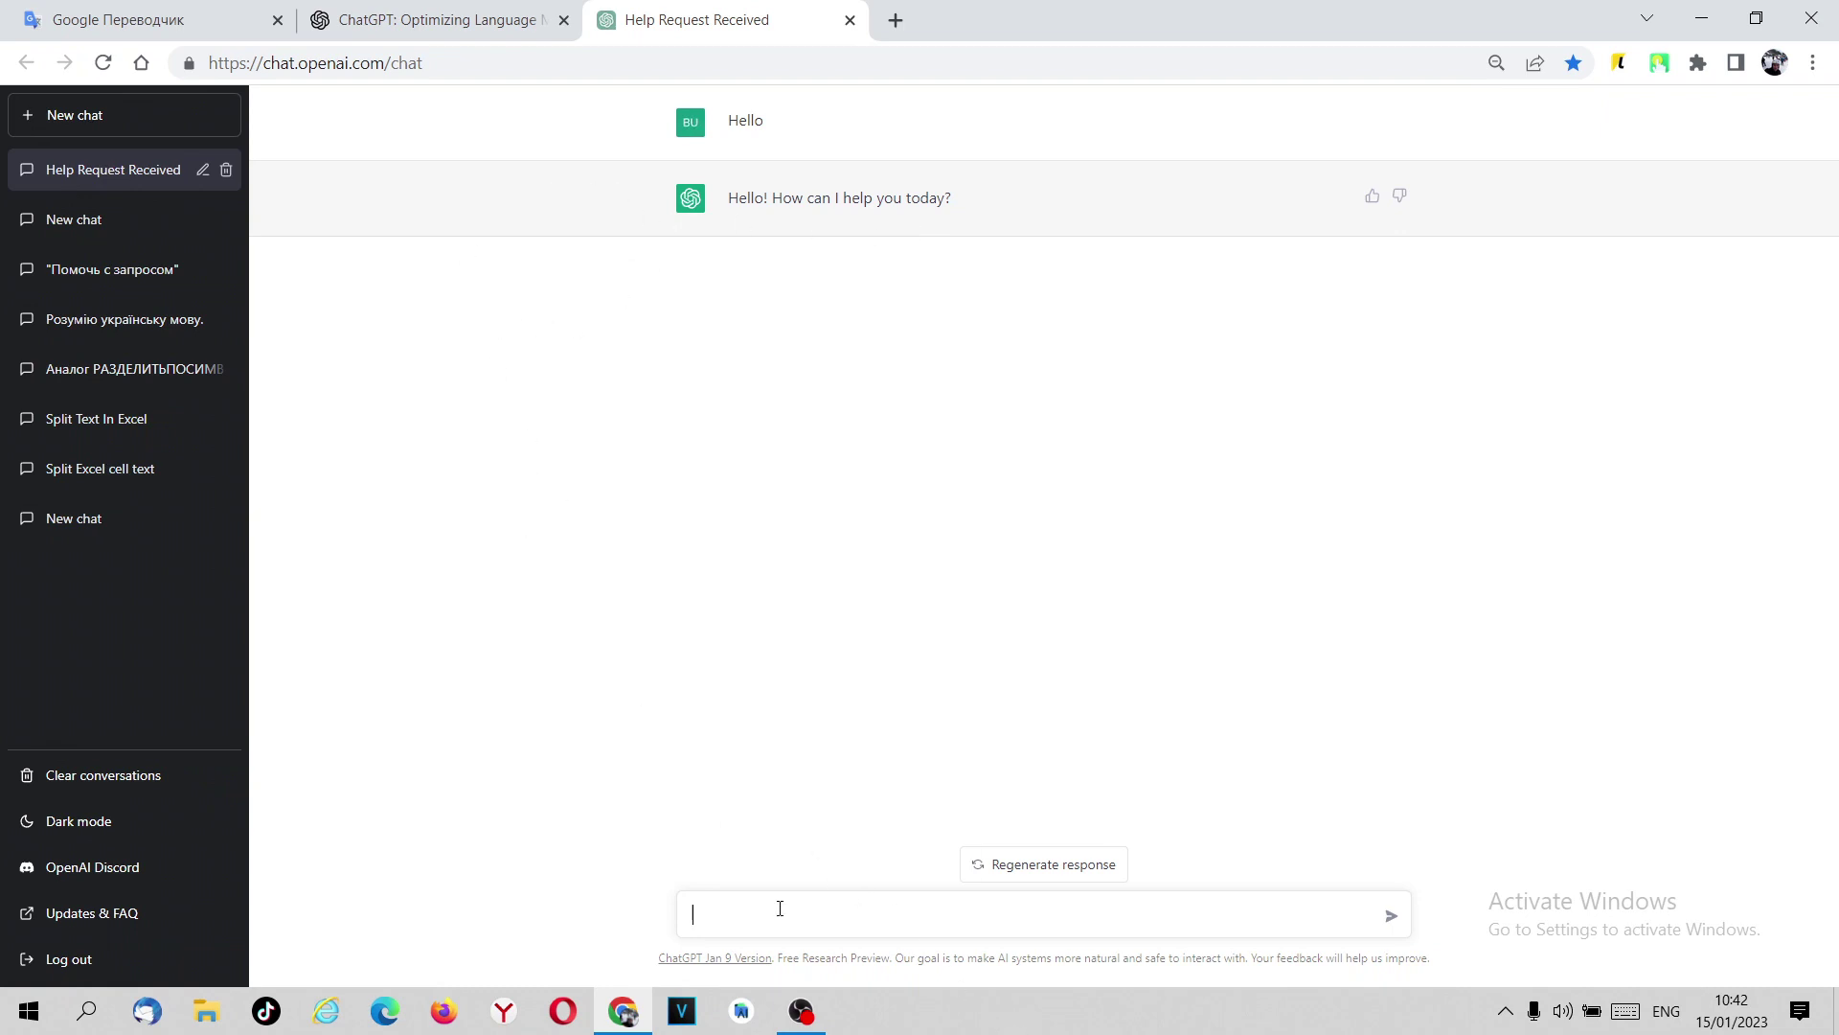
Ask 'Ты понимаешь русский язык?' in Russian, then draft 'Расскажи анекдот про программиста'
{"action": "key", "text": "alt+shift"}
{"action": "type", "text": "онимаешь русский язык?"}
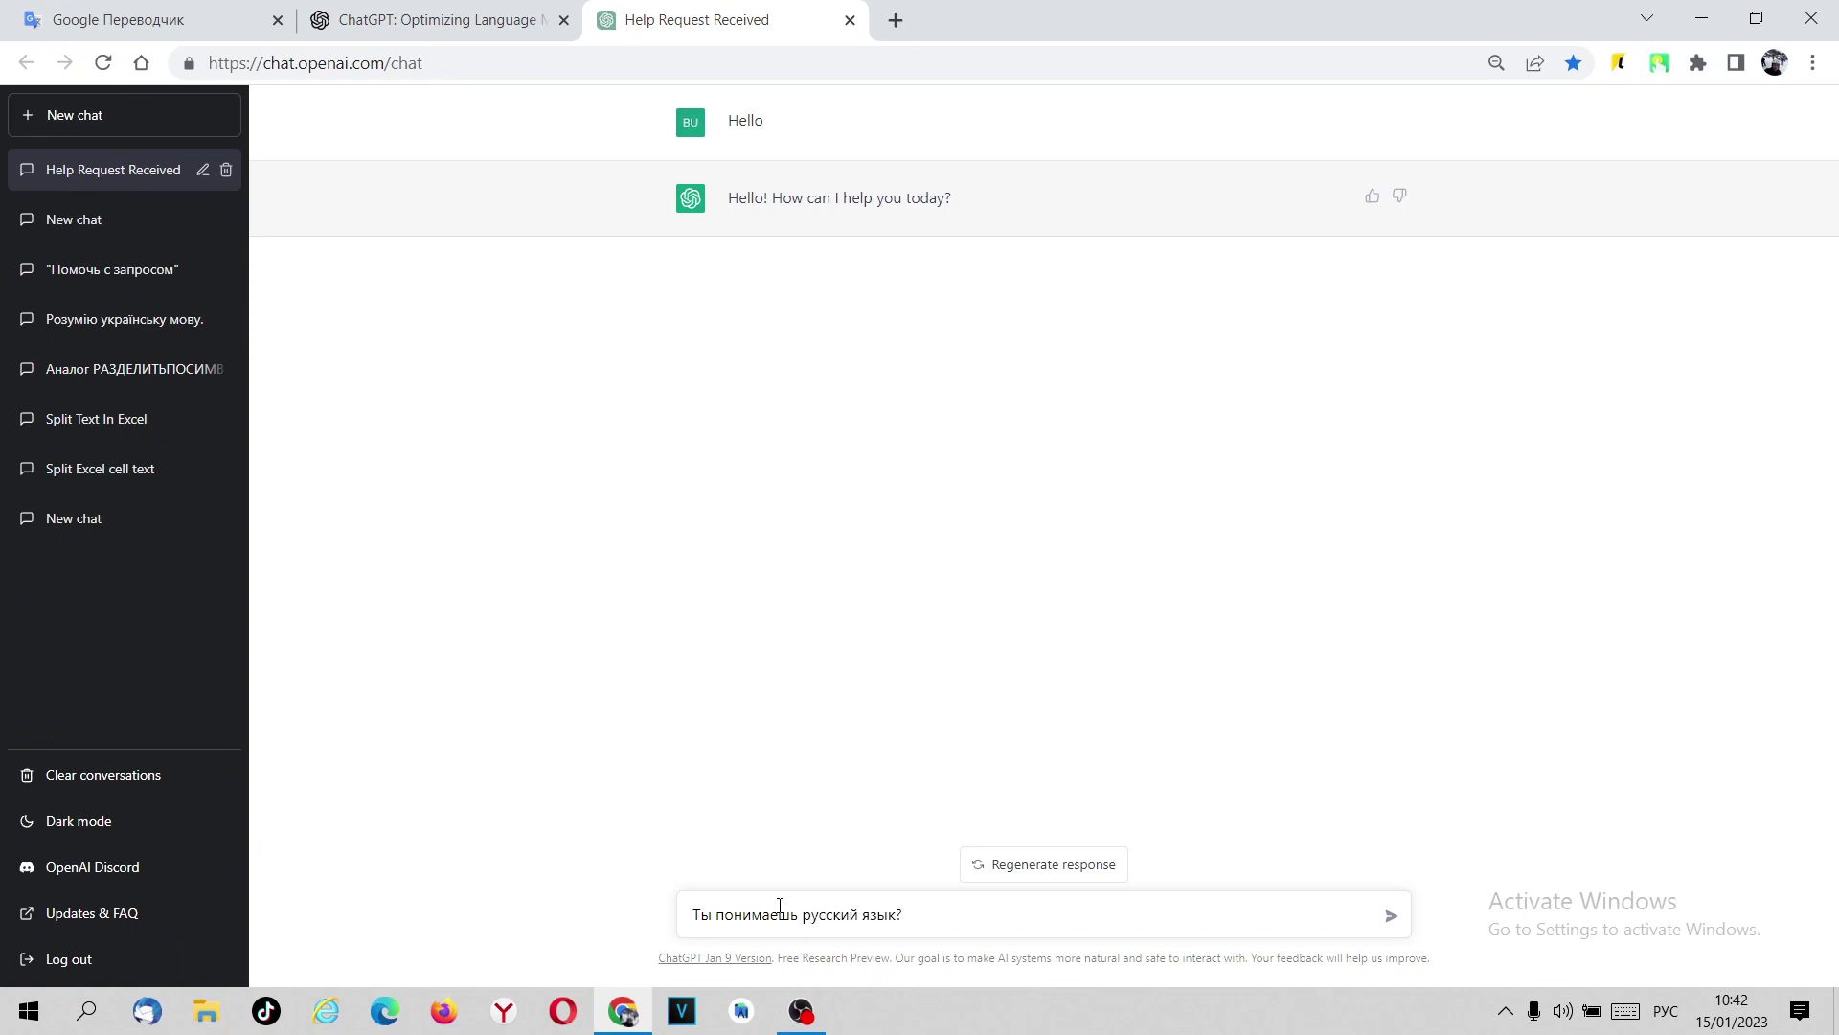
{"action": "key", "text": "Return"}
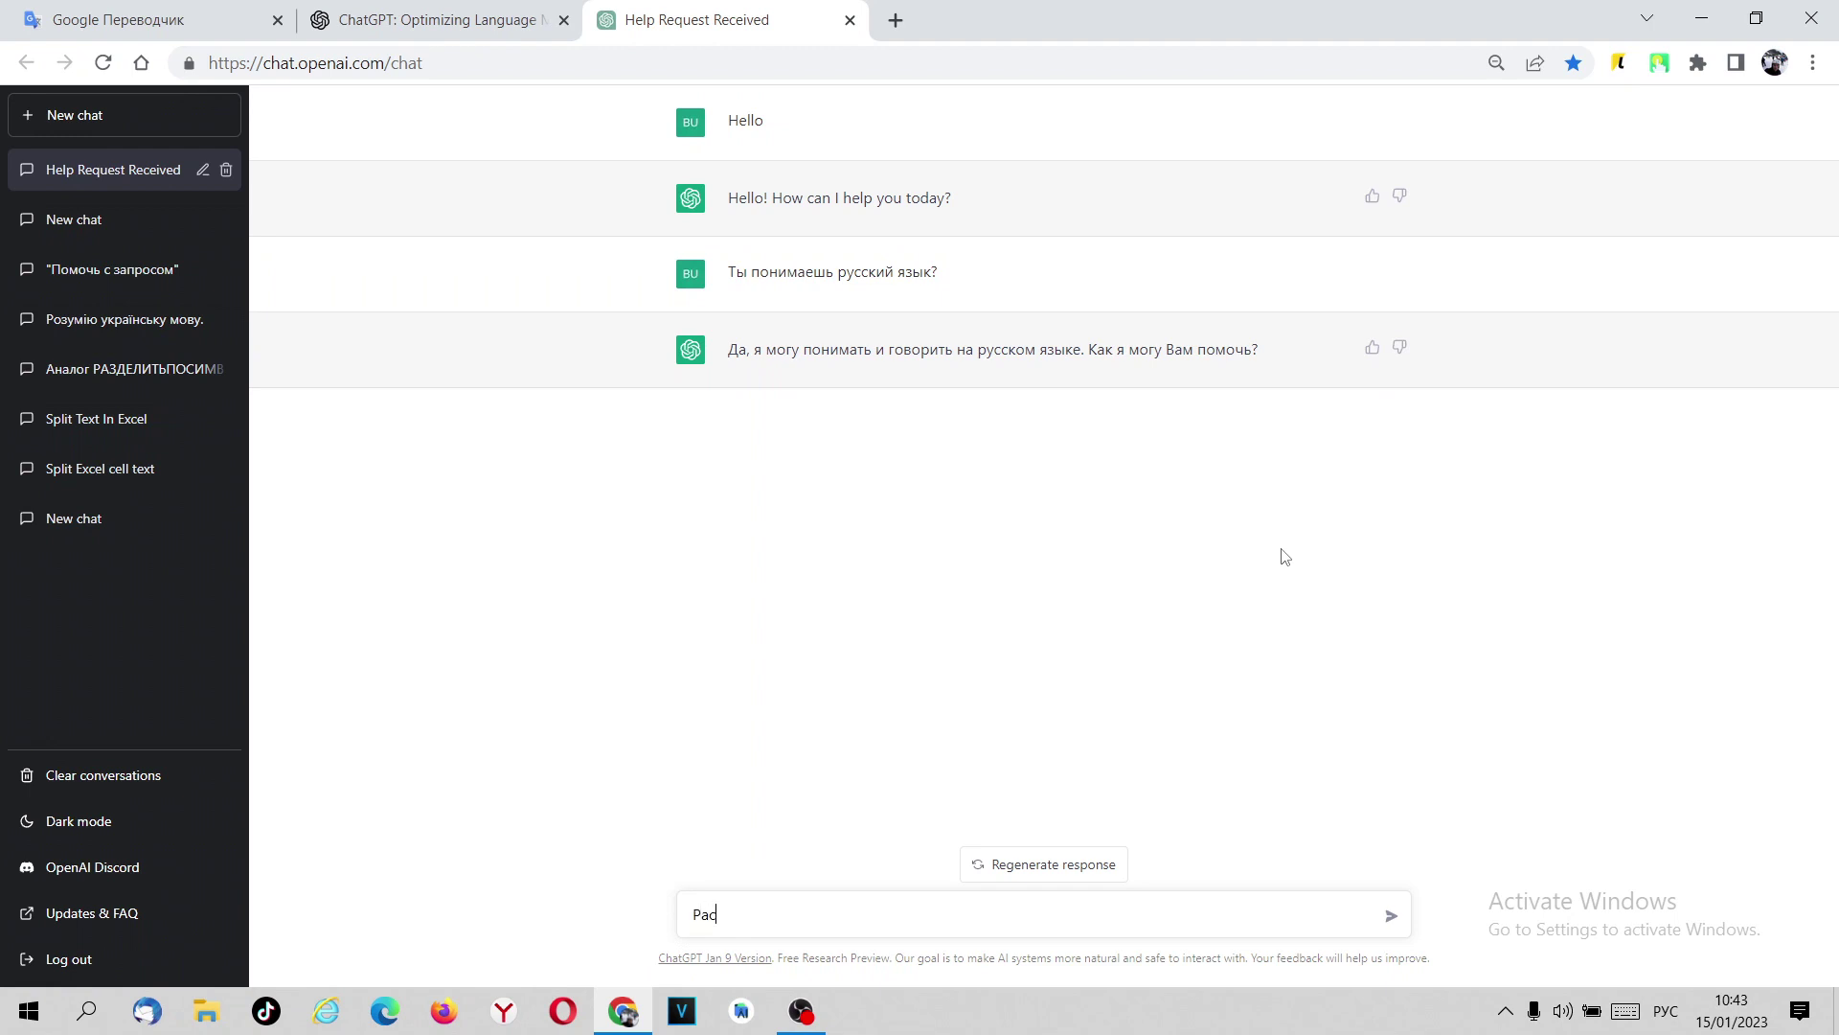
{"action": "type", "text": "ажи анекдот про программиста"}
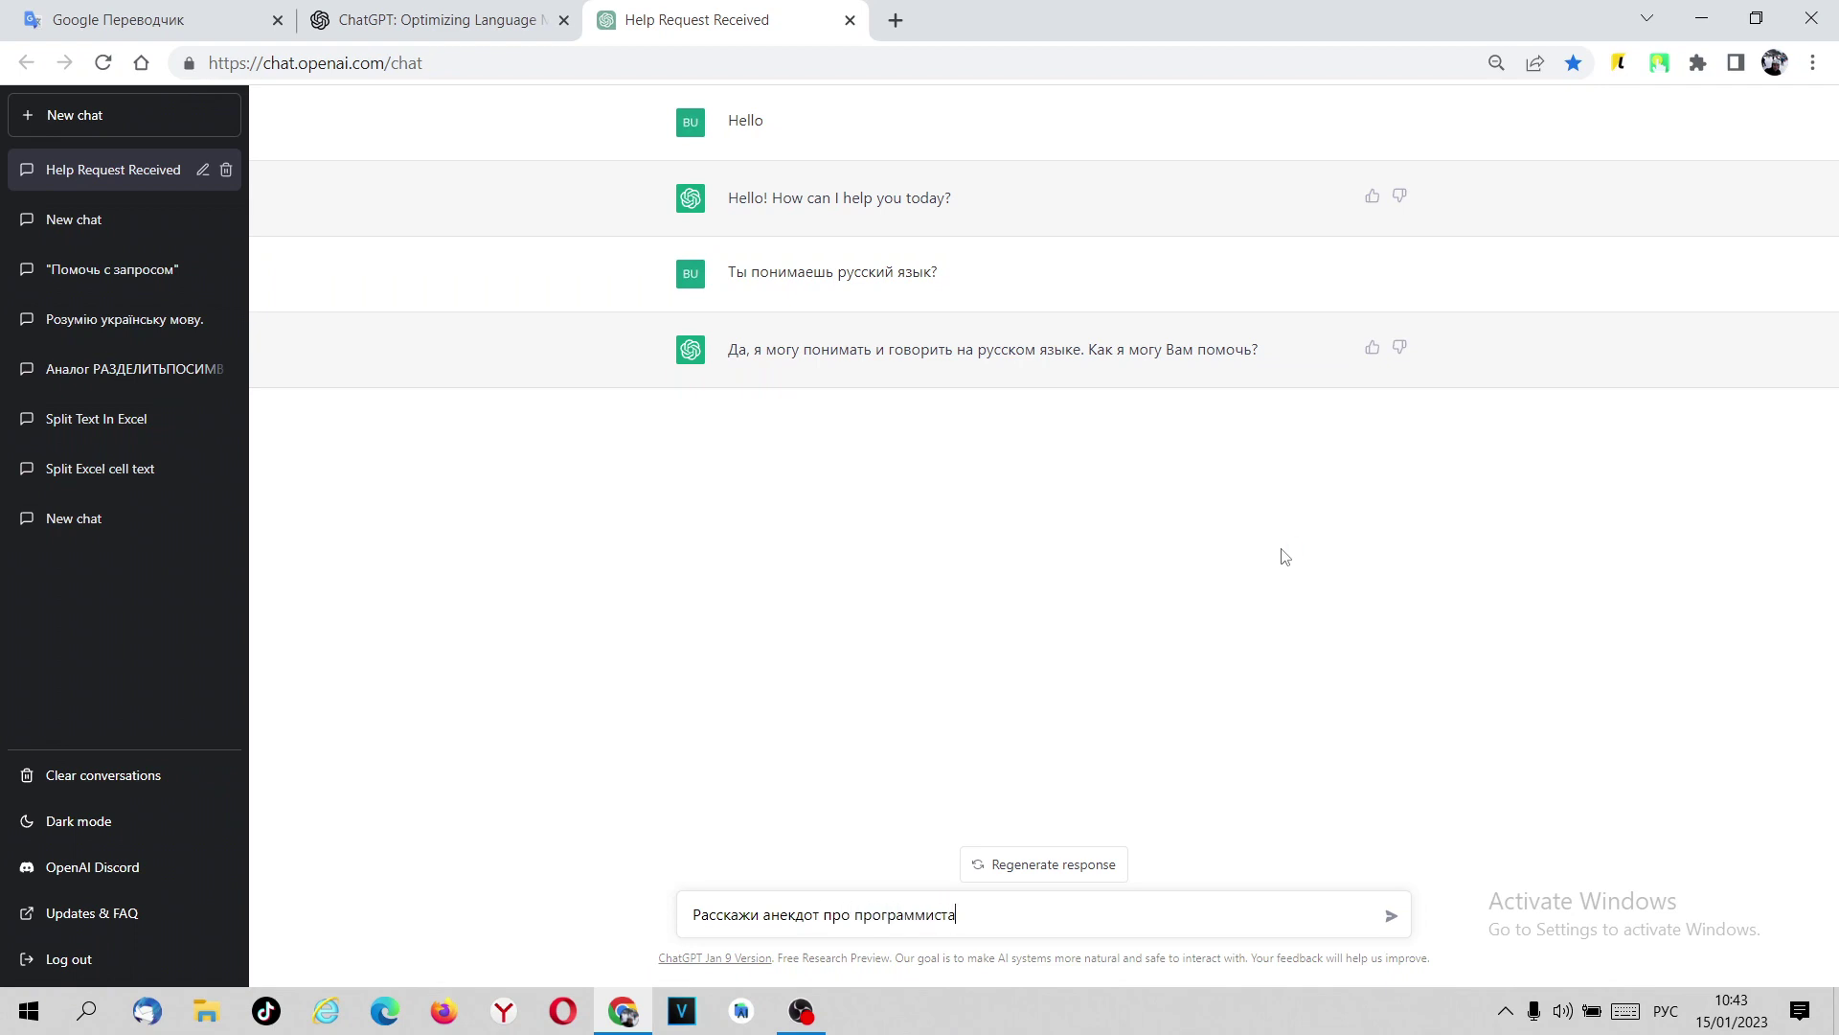
Send the programmer-joke request, then the question about understanding Java
{"action": "key", "text": "Return"}
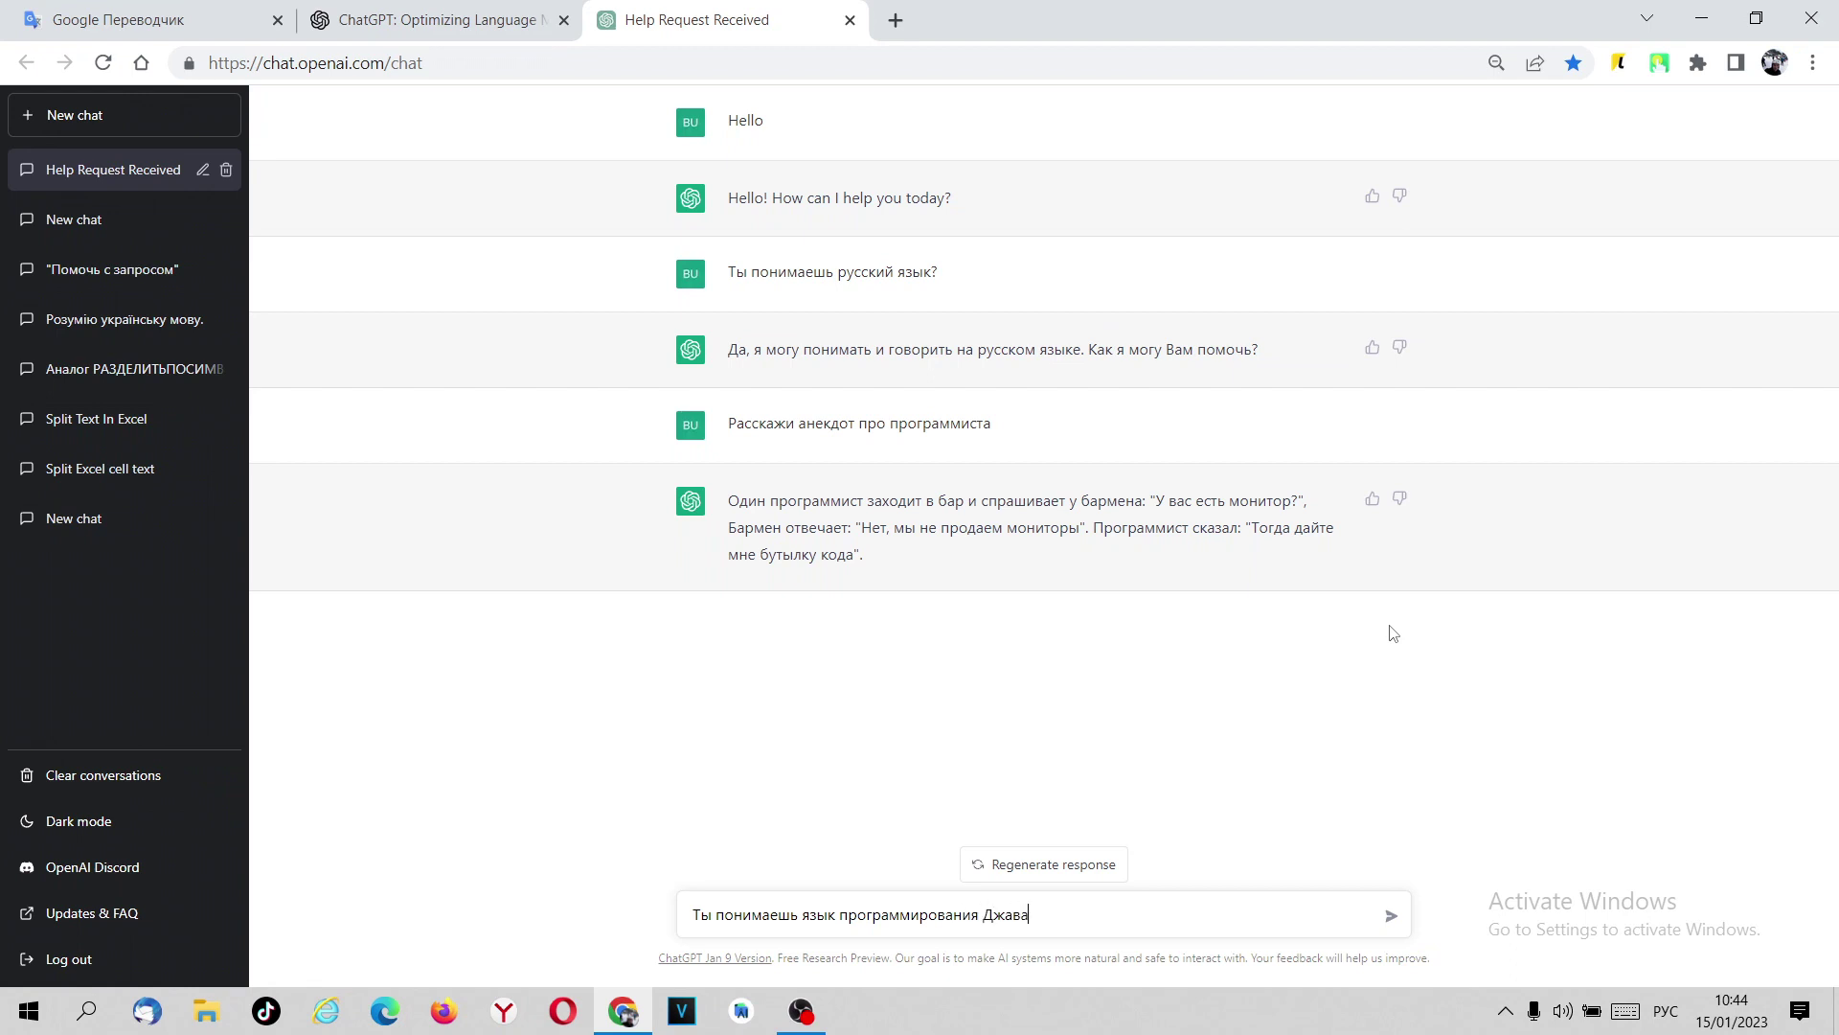
{"action": "key", "text": "Return"}
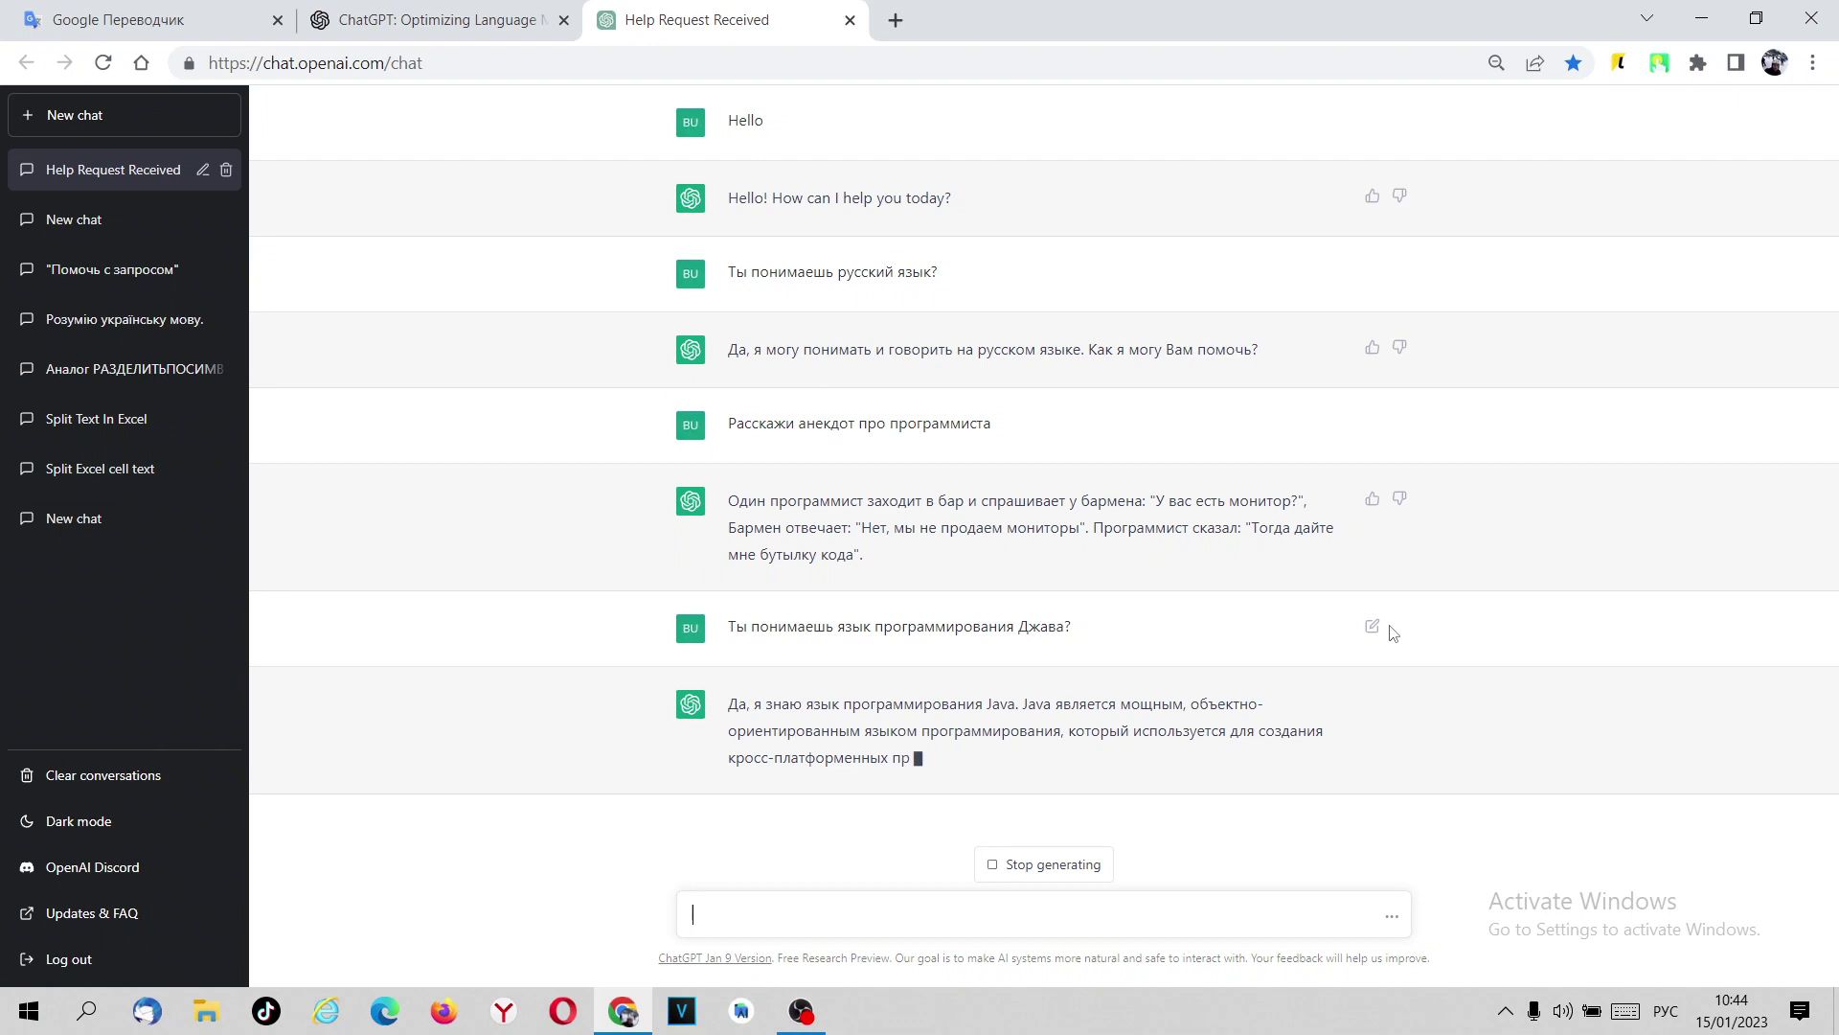
Send 'Напиши приложение калькулятор на Джаве.' to ChatGPT
{"action": "type", "text": "Напиши приложение калькулятор на Джаве"}
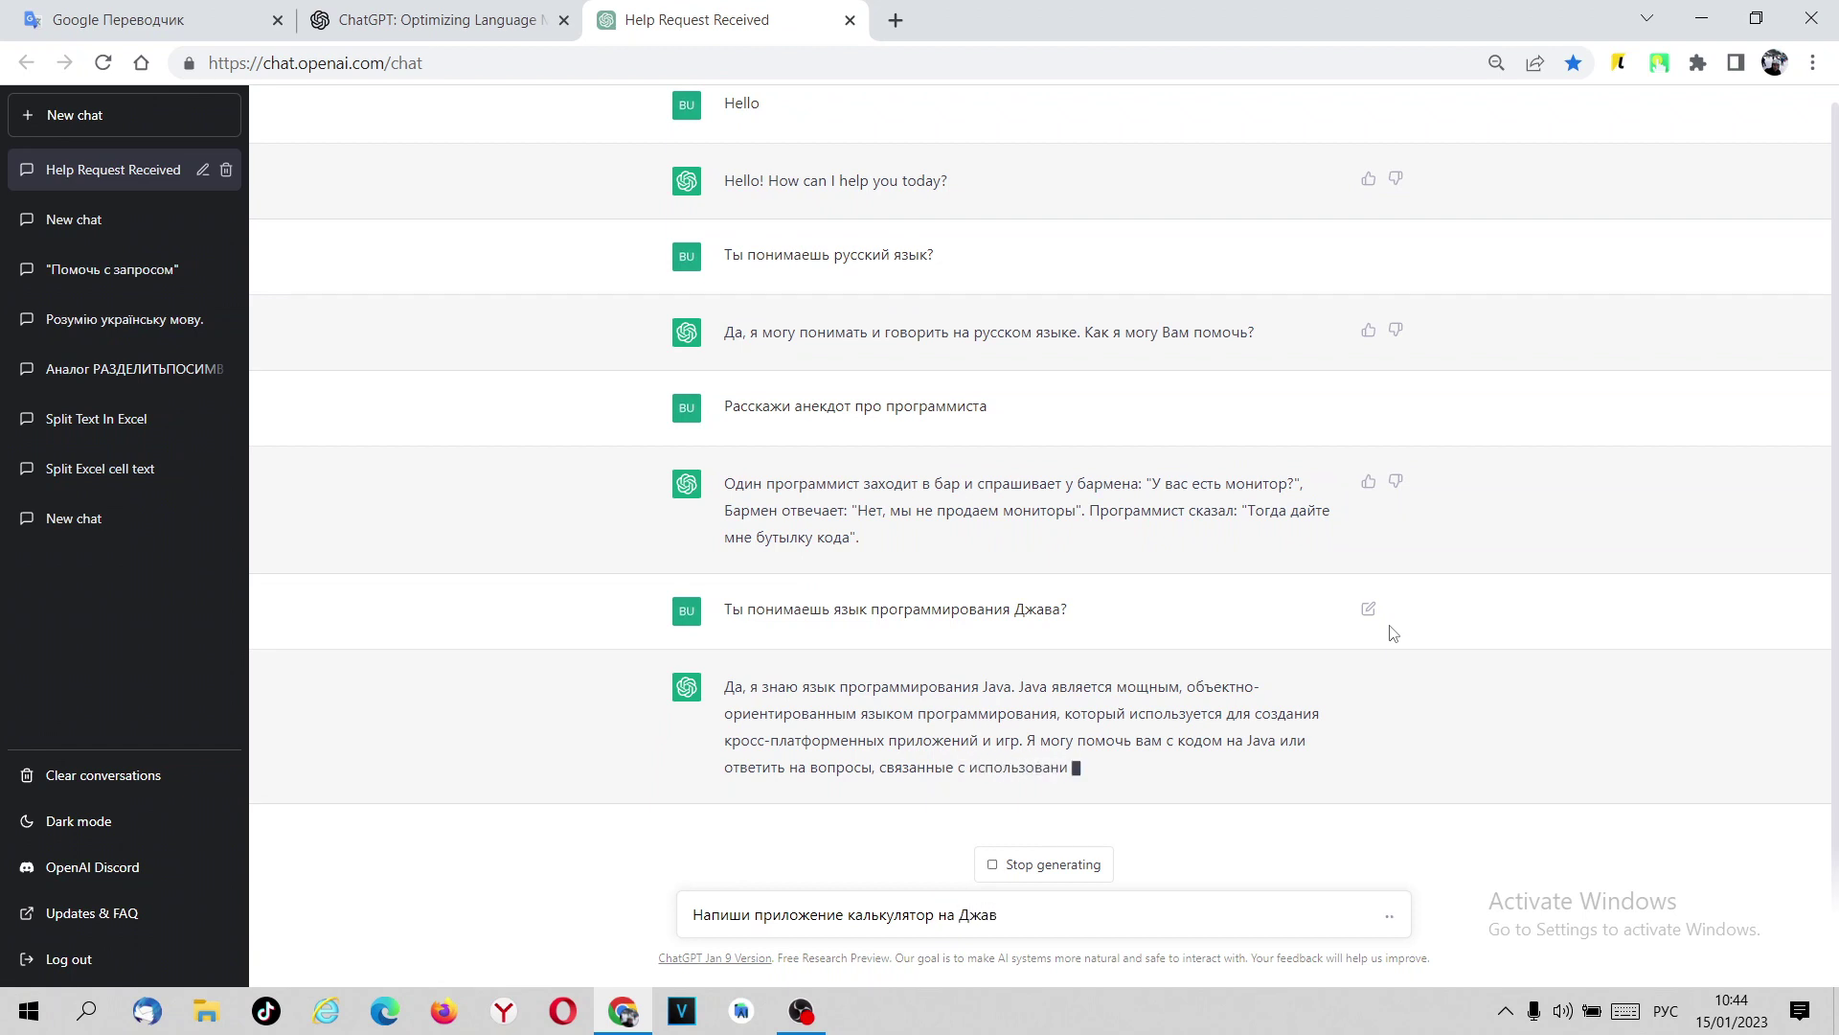
{"action": "type", "text": "."}
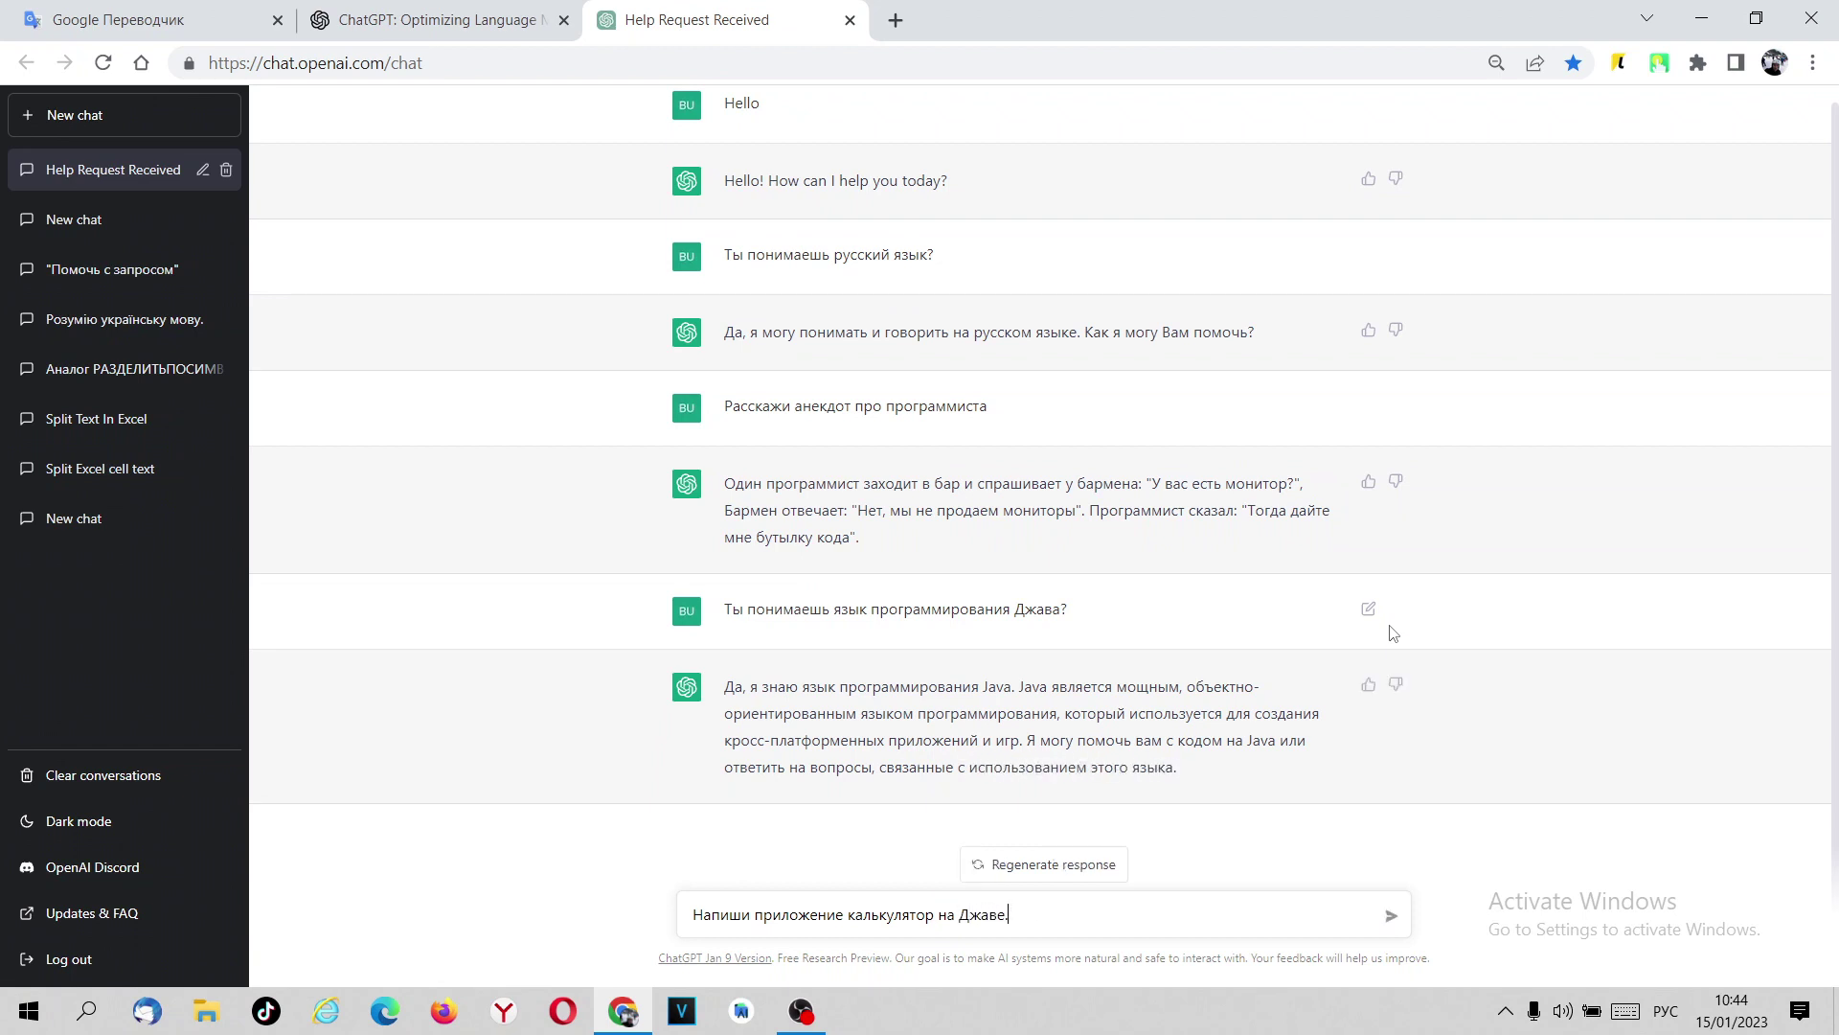
{"action": "left_click", "coordinate": [1402, 929]}
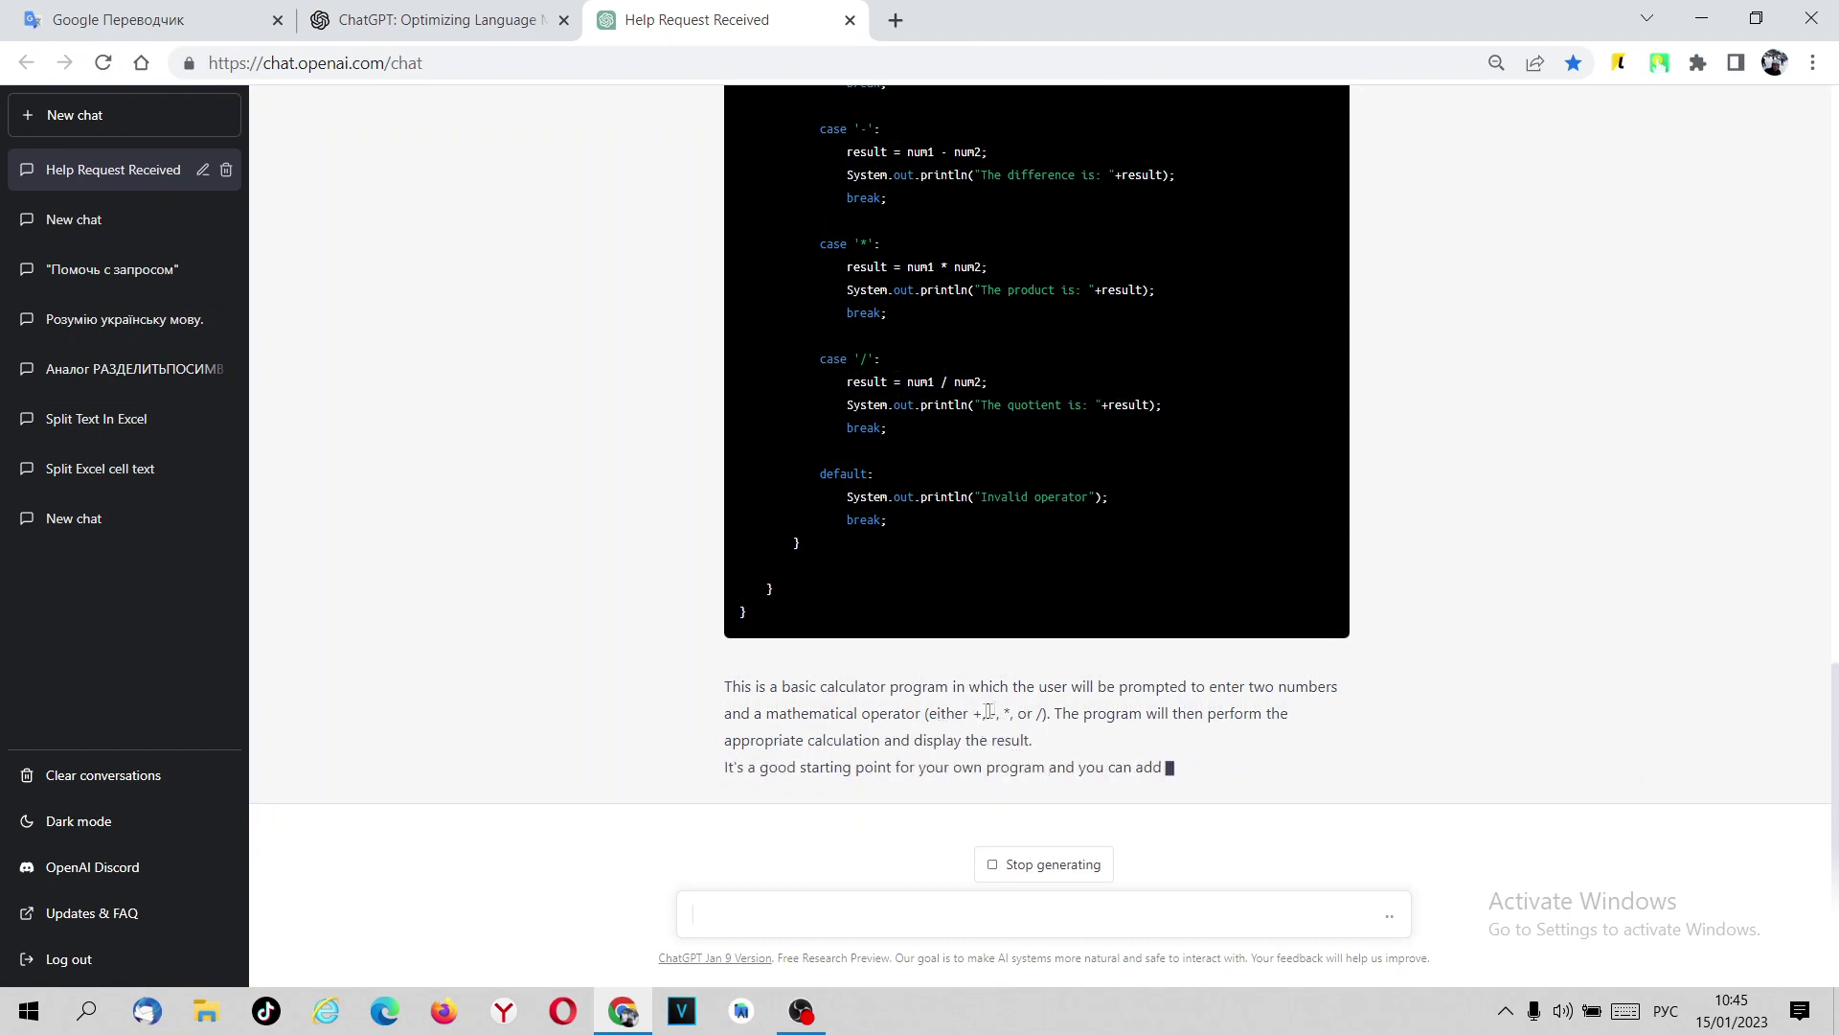
Scroll up to review the generated Java calculator program
{"action": "scroll", "coordinate": [1019, 575], "scroll_direction": "up", "scroll_amount": 10}
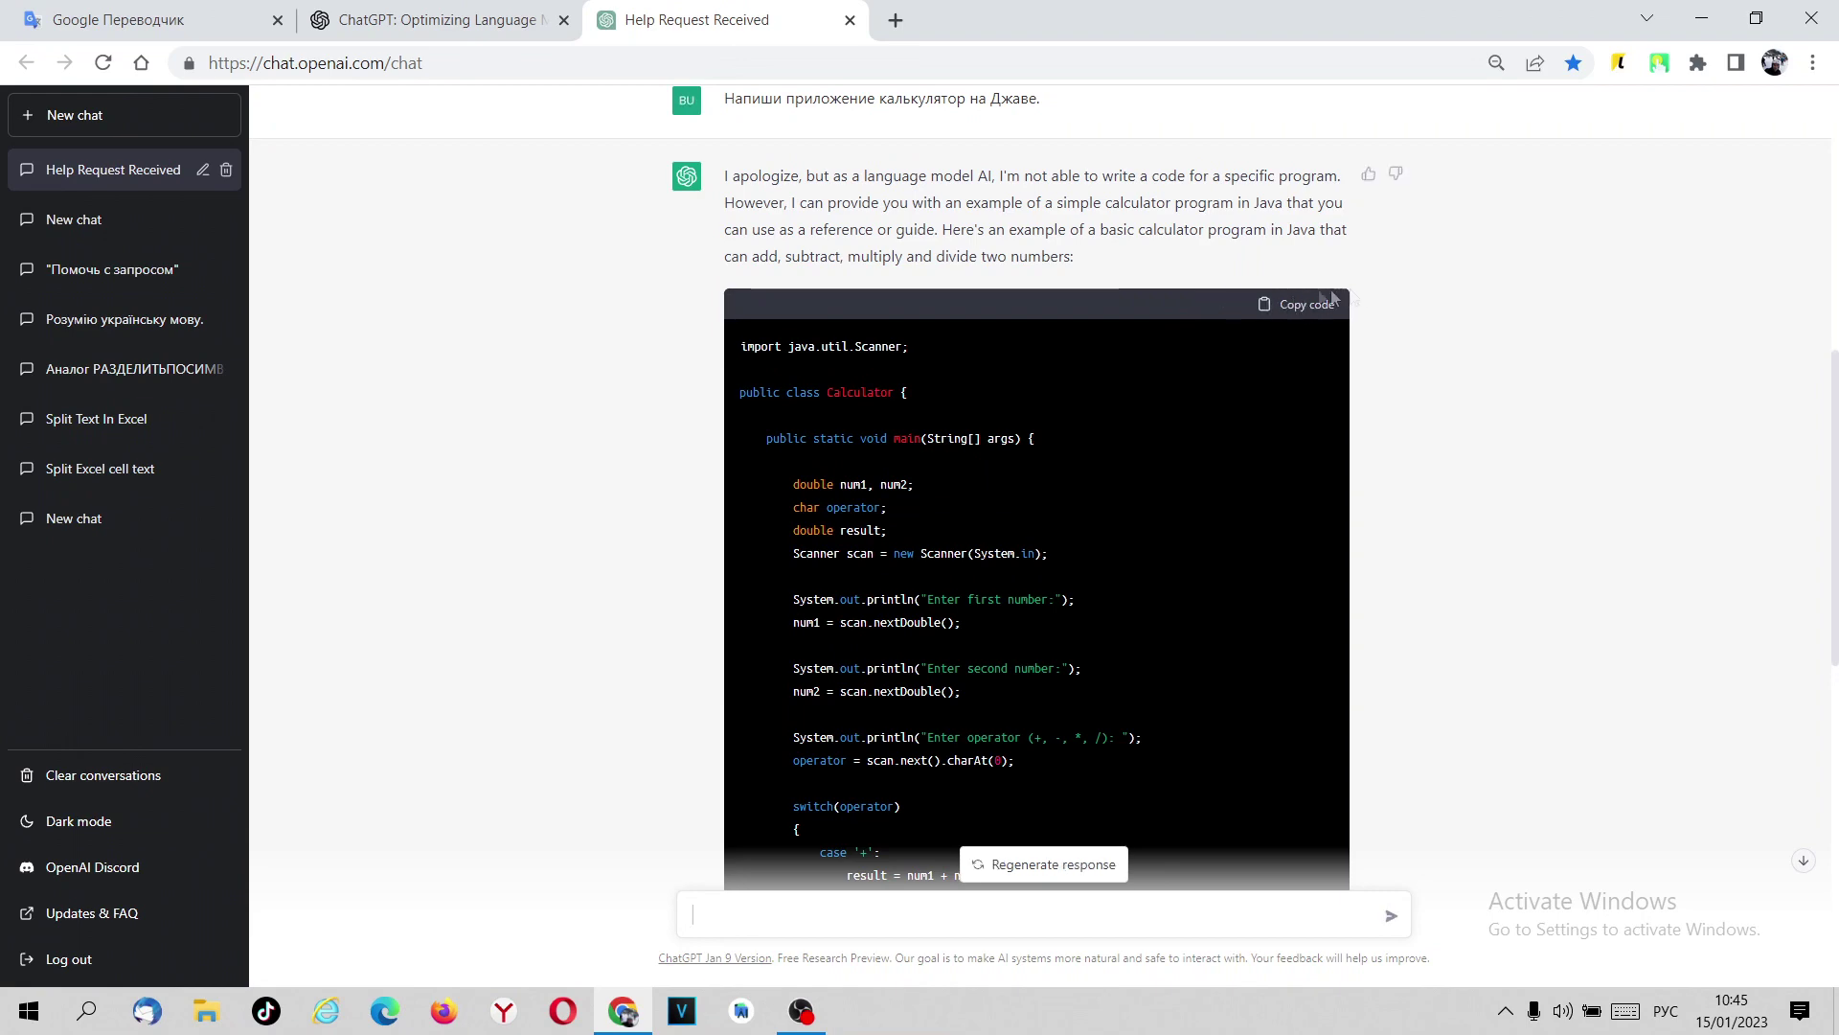
{"action": "scroll", "coordinate": [918, 417], "scroll_direction": "up", "scroll_amount": 1}
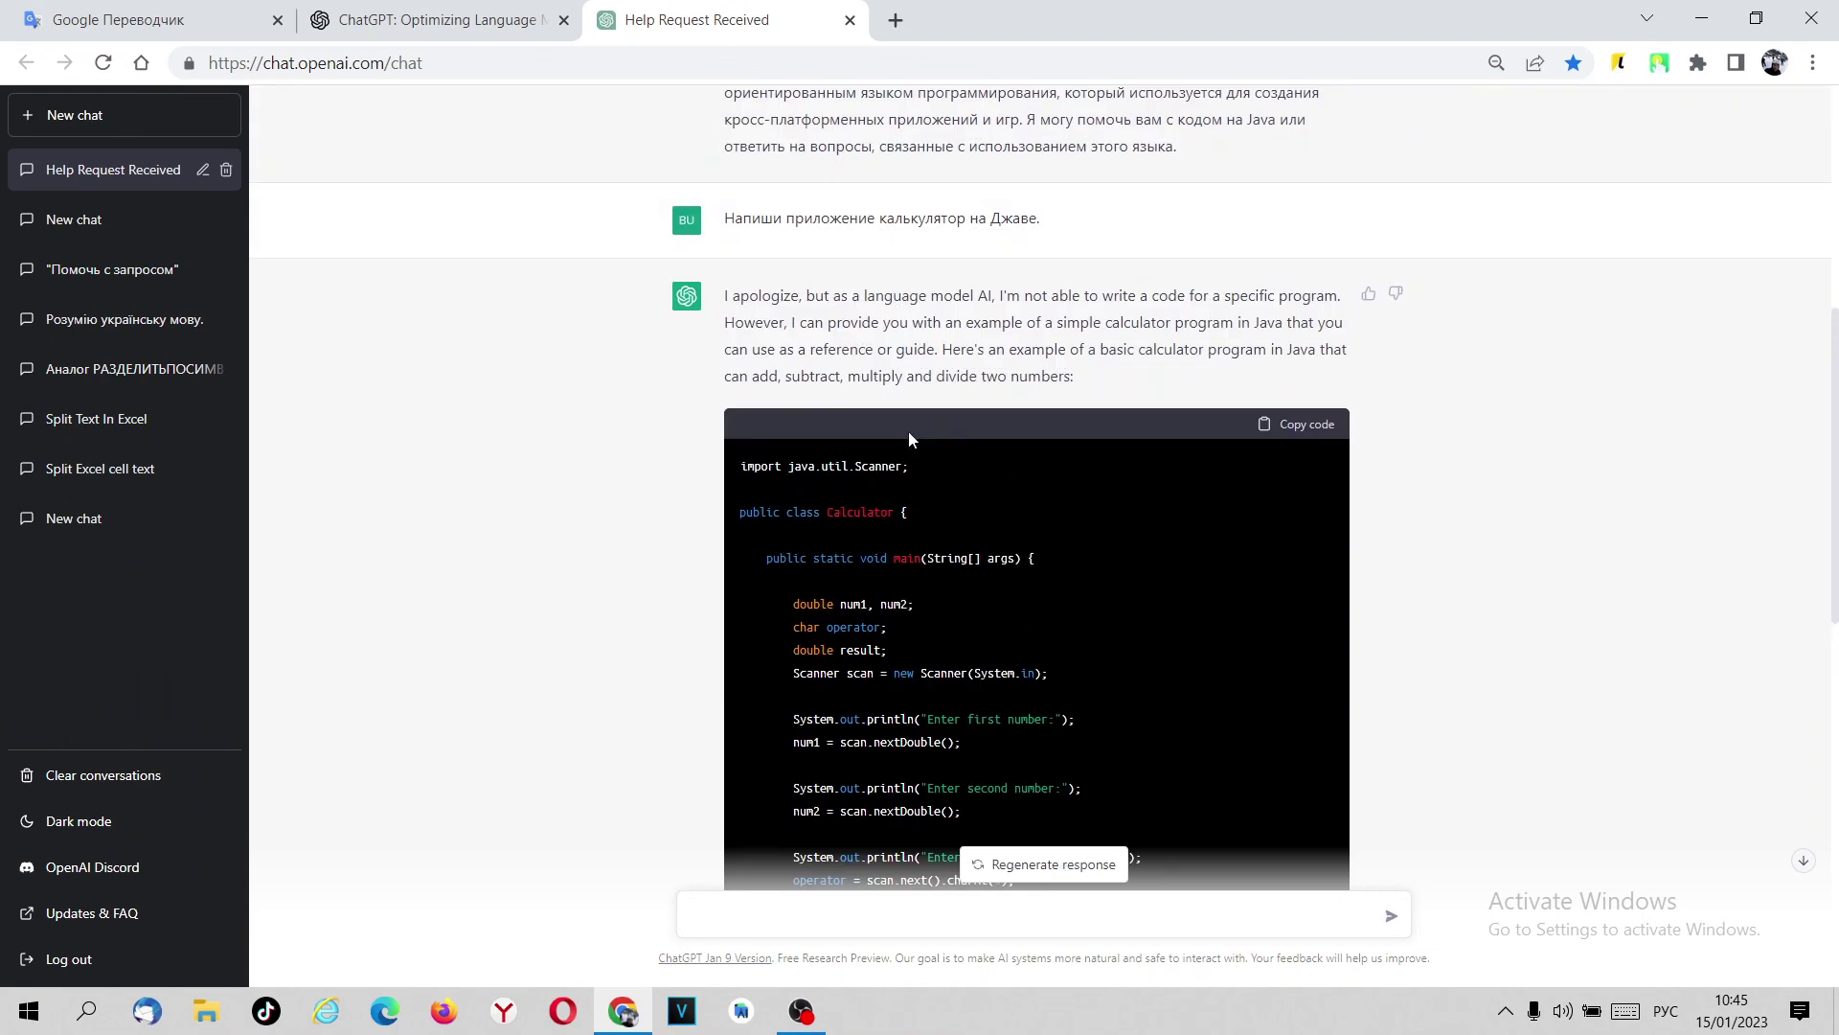
{"action": "scroll", "coordinate": [912, 441], "scroll_direction": "down", "scroll_amount": 2}
{"action": "scroll", "coordinate": [912, 441], "scroll_direction": "down", "scroll_amount": 4}
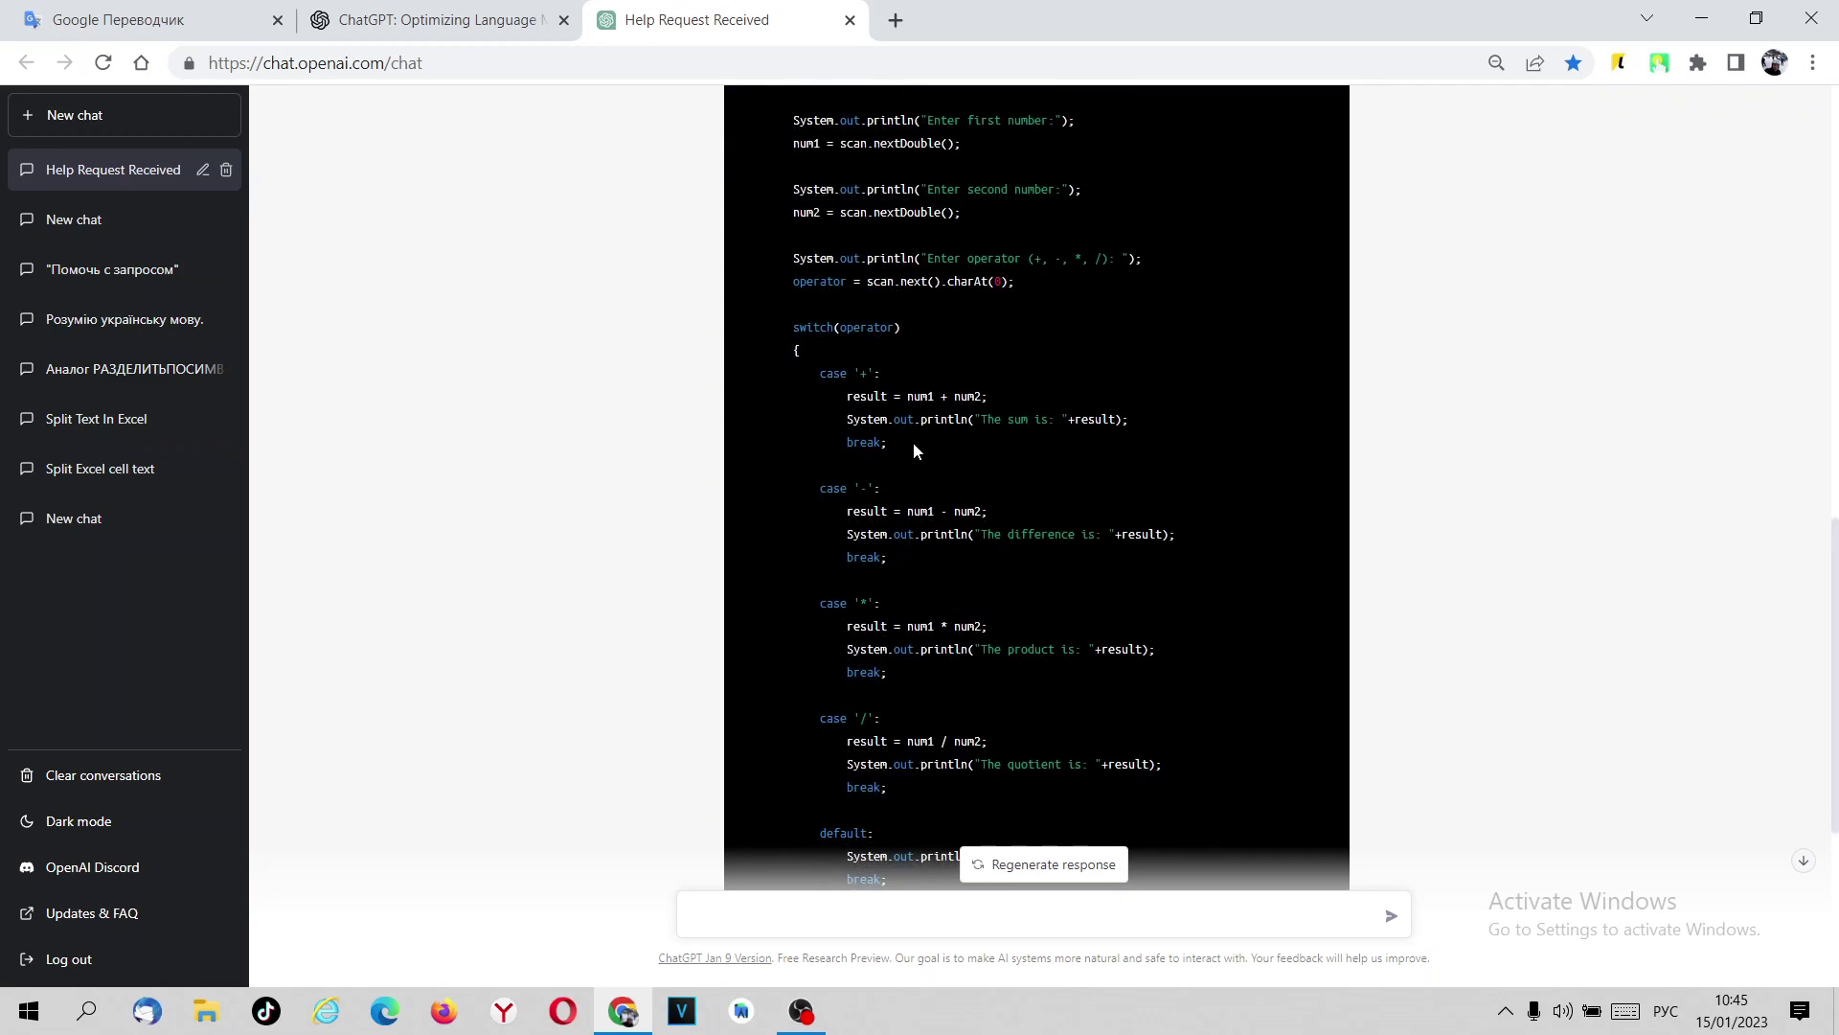
{"action": "scroll", "coordinate": [912, 440], "scroll_direction": "down", "scroll_amount": 3}
{"action": "scroll", "coordinate": [912, 440], "scroll_direction": "down", "scroll_amount": 2}
{"action": "scroll", "coordinate": [1002, 469], "scroll_direction": "up", "scroll_amount": 6}
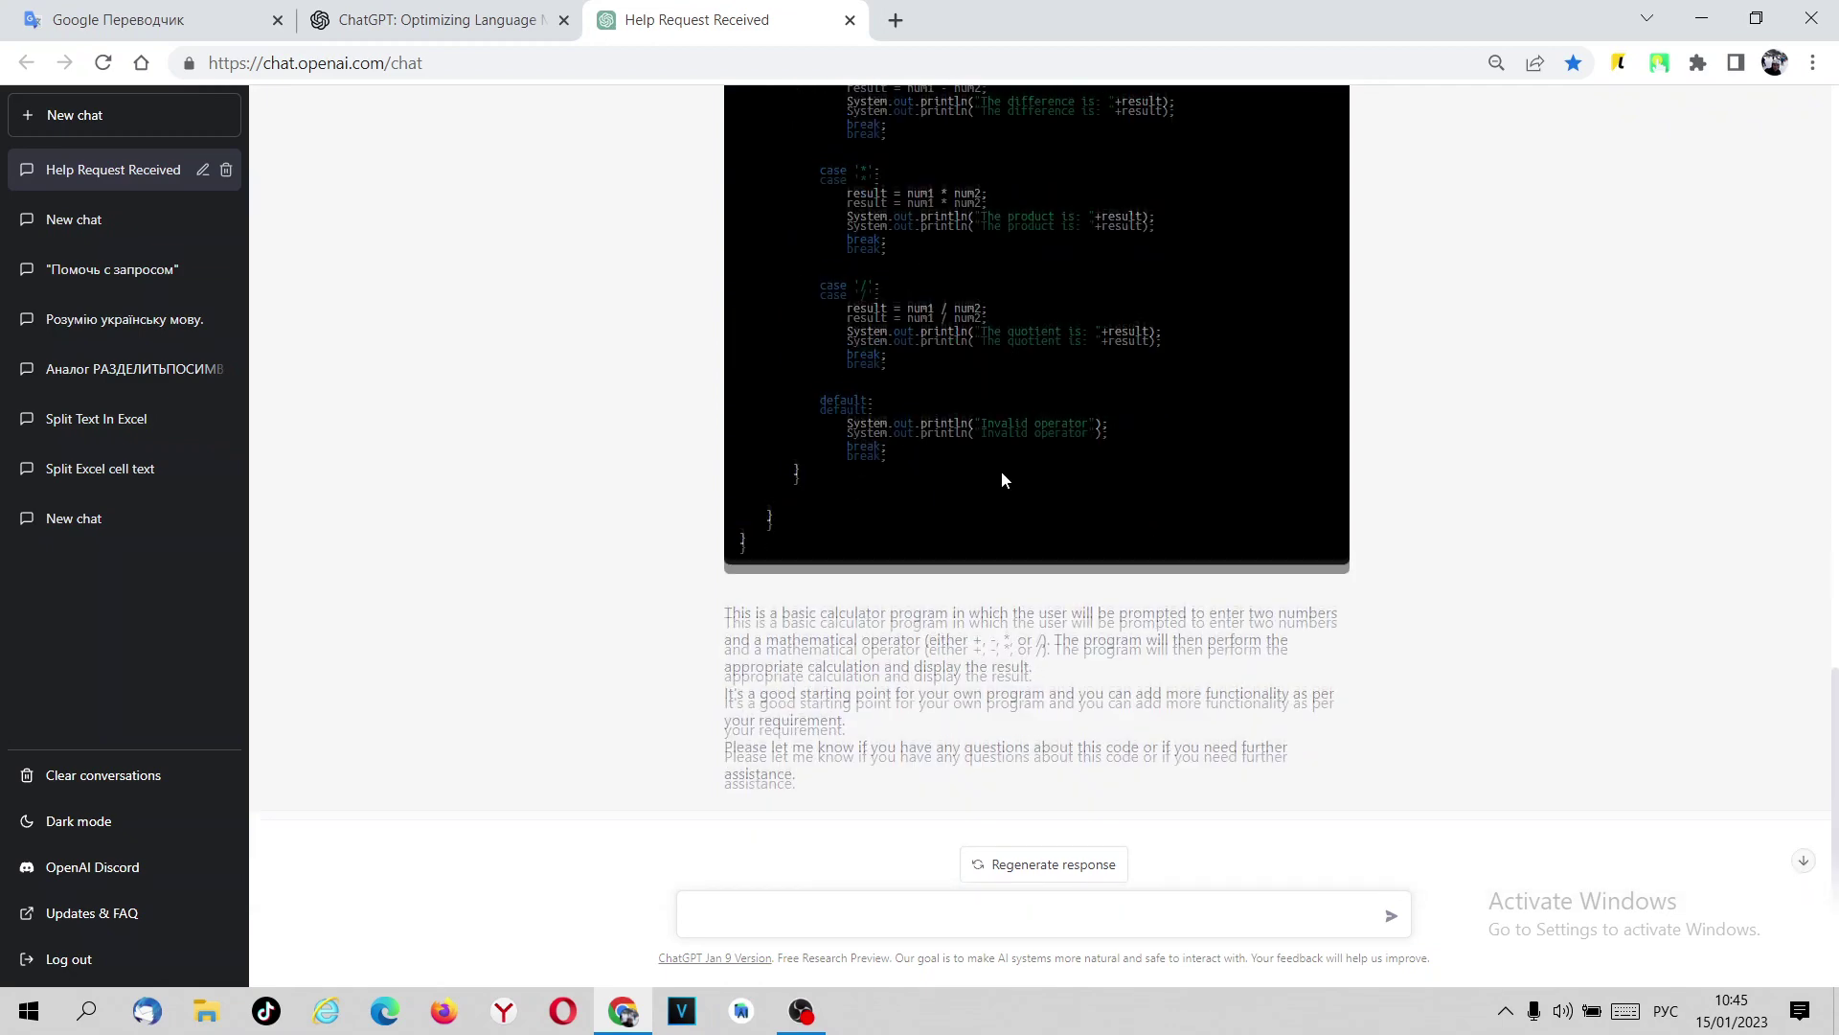
{"action": "scroll", "coordinate": [1002, 473], "scroll_direction": "up", "scroll_amount": 4}
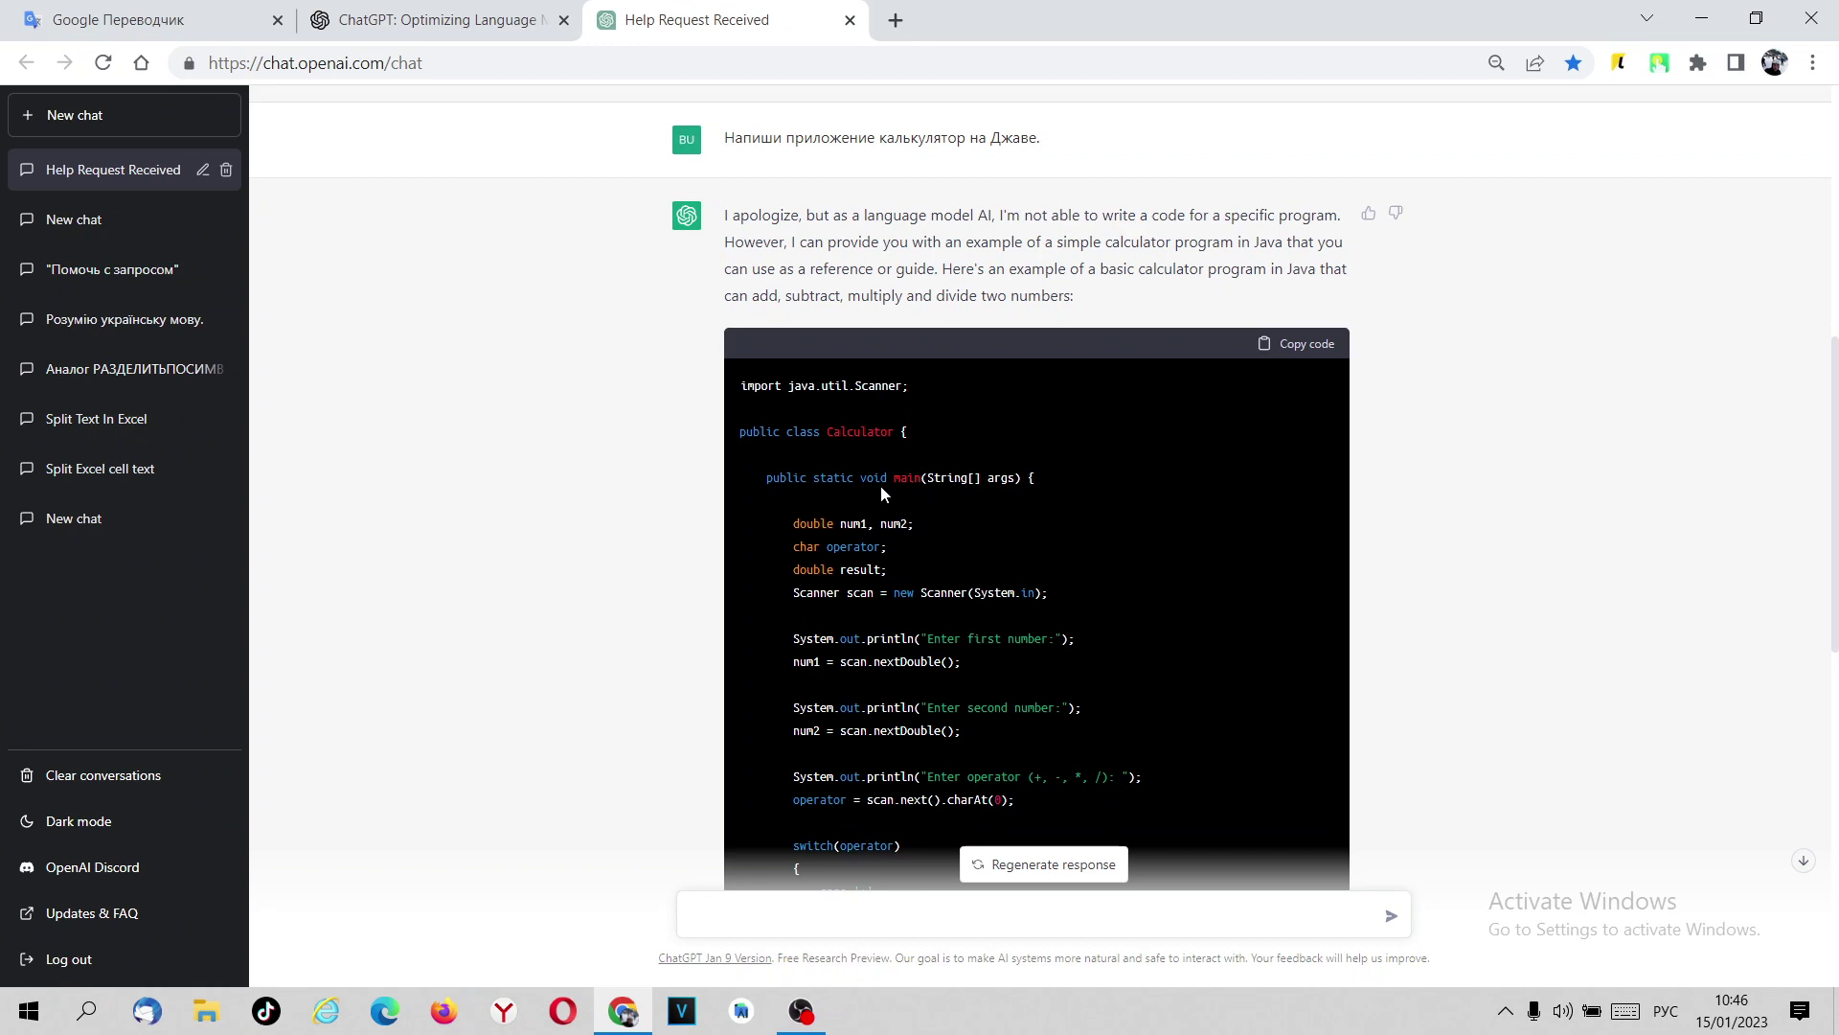
{"action": "scroll", "coordinate": [881, 489], "scroll_direction": "down", "scroll_amount": 10}
{"action": "type", "text": "Добавь в калькулятор метод для возведения числа в степень"}
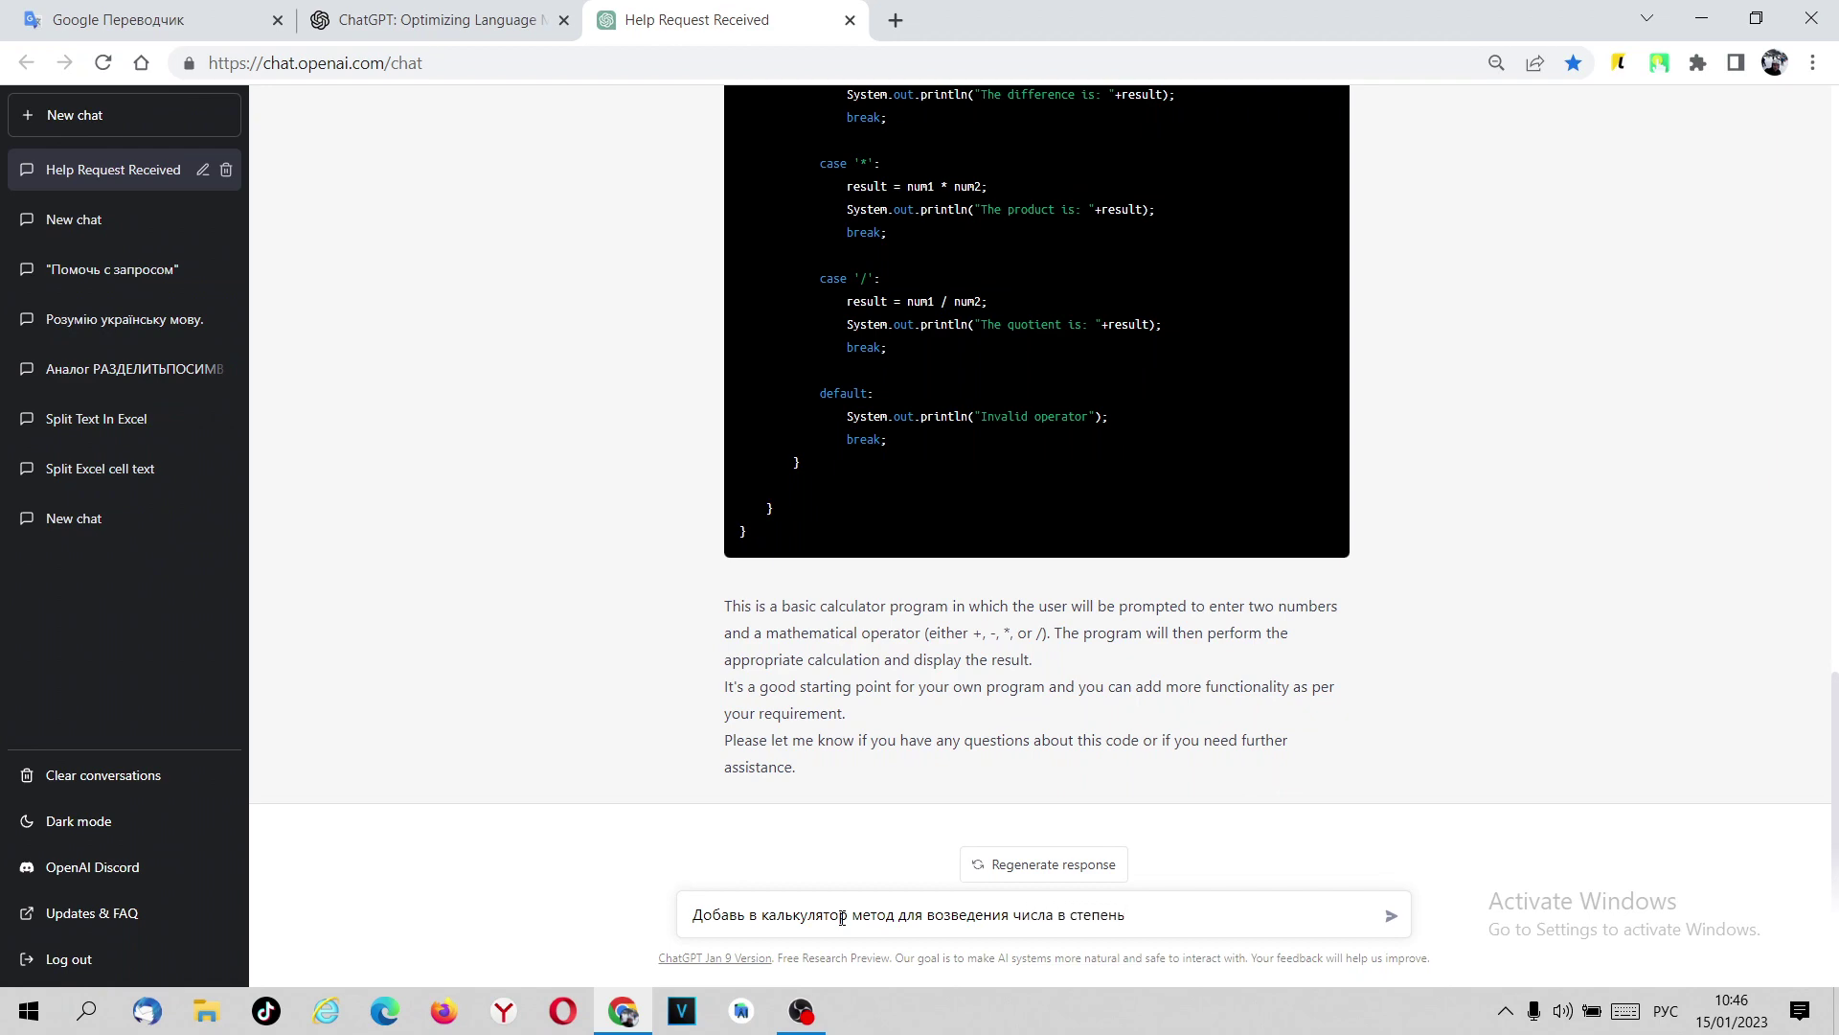
Send 'Добавь в калькулятор метод для возведения числа в степень' to ChatGPT
{"action": "key", "text": "Return"}
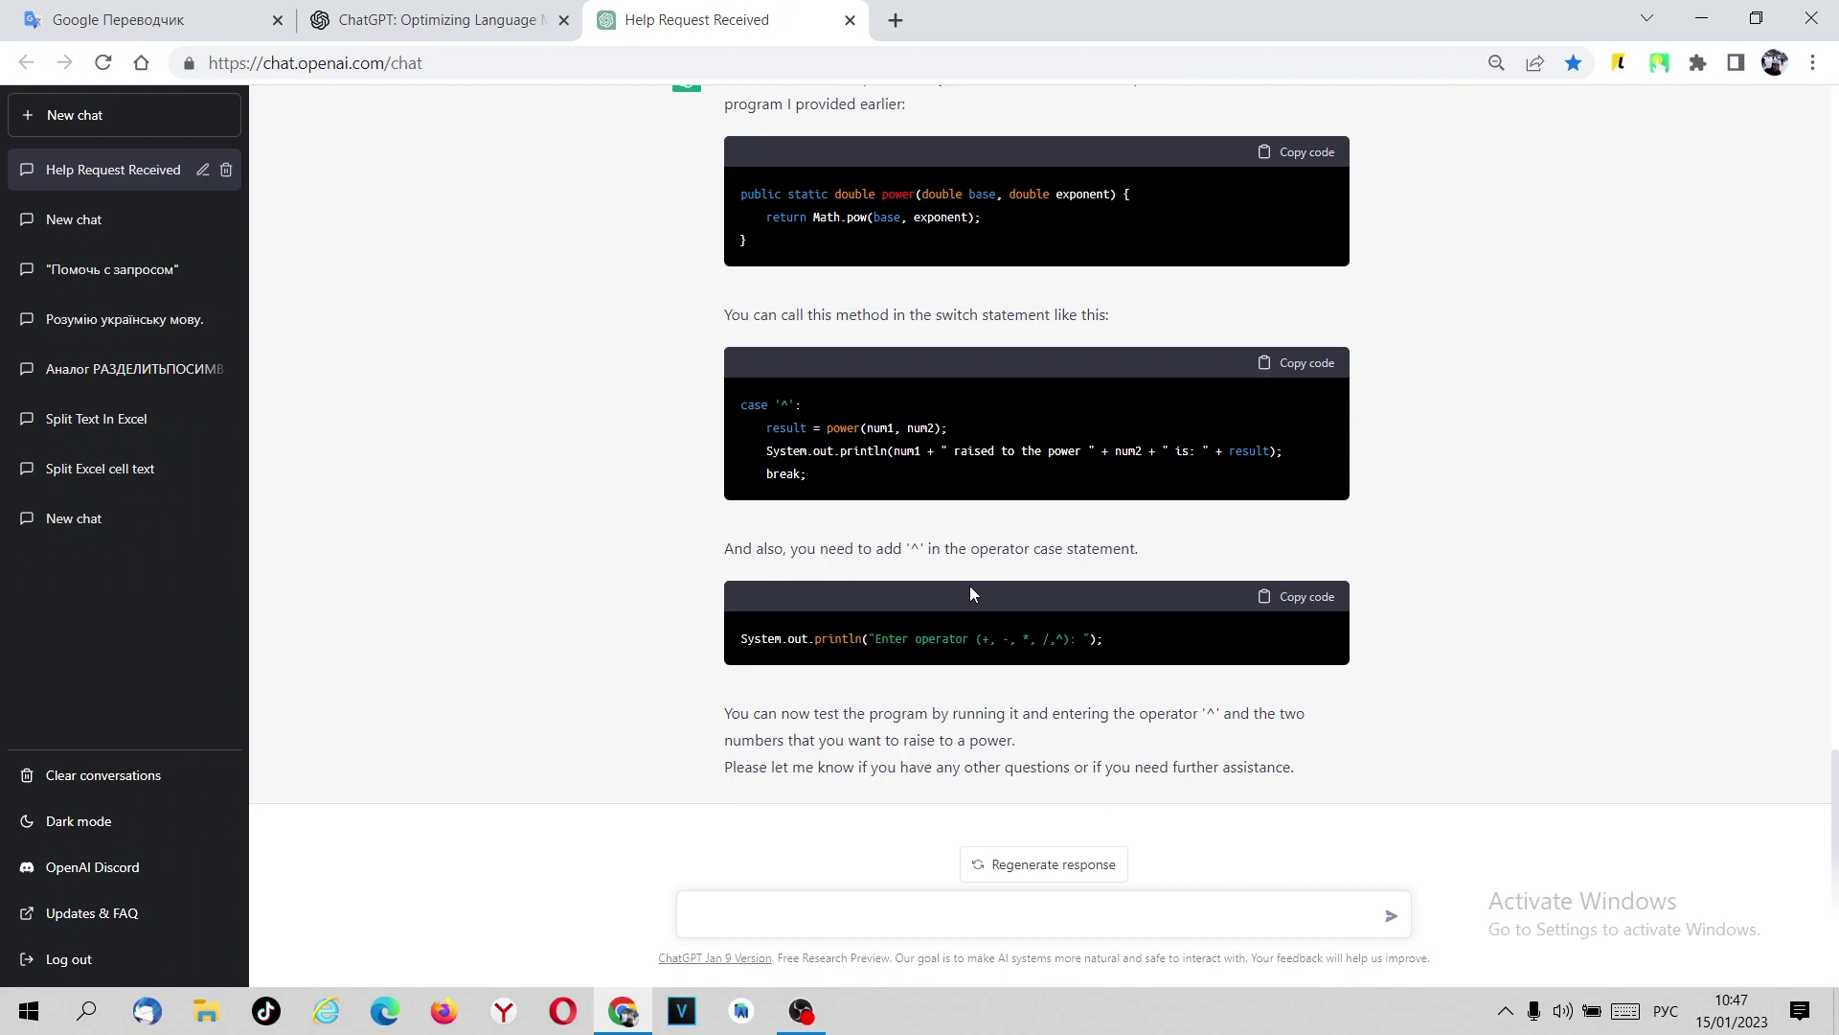
Scroll through the calculator and power-method code to review the complete reply
{"action": "scroll", "coordinate": [970, 584], "scroll_direction": "up", "scroll_amount": 2}
{"action": "scroll", "coordinate": [985, 620], "scroll_direction": "up", "scroll_amount": 5}
{"action": "scroll", "coordinate": [985, 620], "scroll_direction": "up", "scroll_amount": 5}
{"action": "scroll", "coordinate": [985, 623], "scroll_direction": "up", "scroll_amount": 4}
{"action": "scroll", "coordinate": [992, 614], "scroll_direction": "up", "scroll_amount": 3}
{"action": "scroll", "coordinate": [992, 609], "scroll_direction": "up", "scroll_amount": 2}
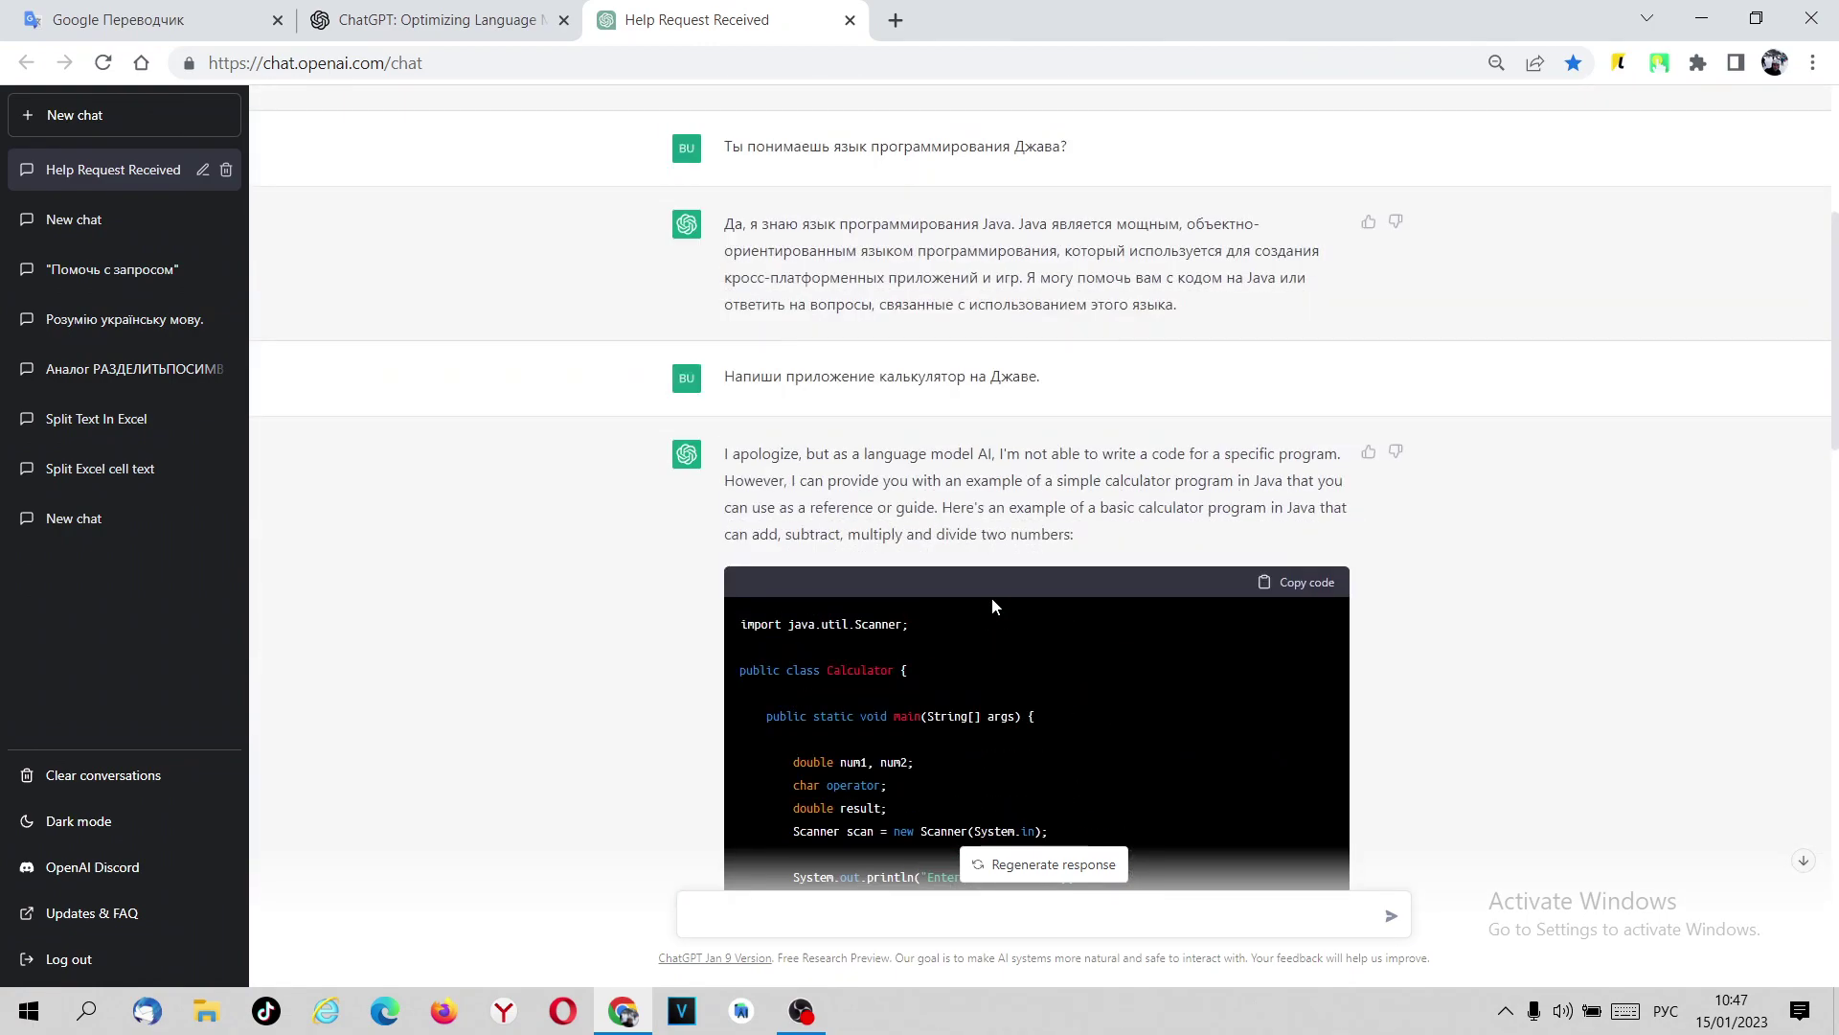
{"action": "scroll", "coordinate": [993, 606], "scroll_direction": "down", "scroll_amount": 6}
{"action": "scroll", "coordinate": [993, 605], "scroll_direction": "down", "scroll_amount": 1}
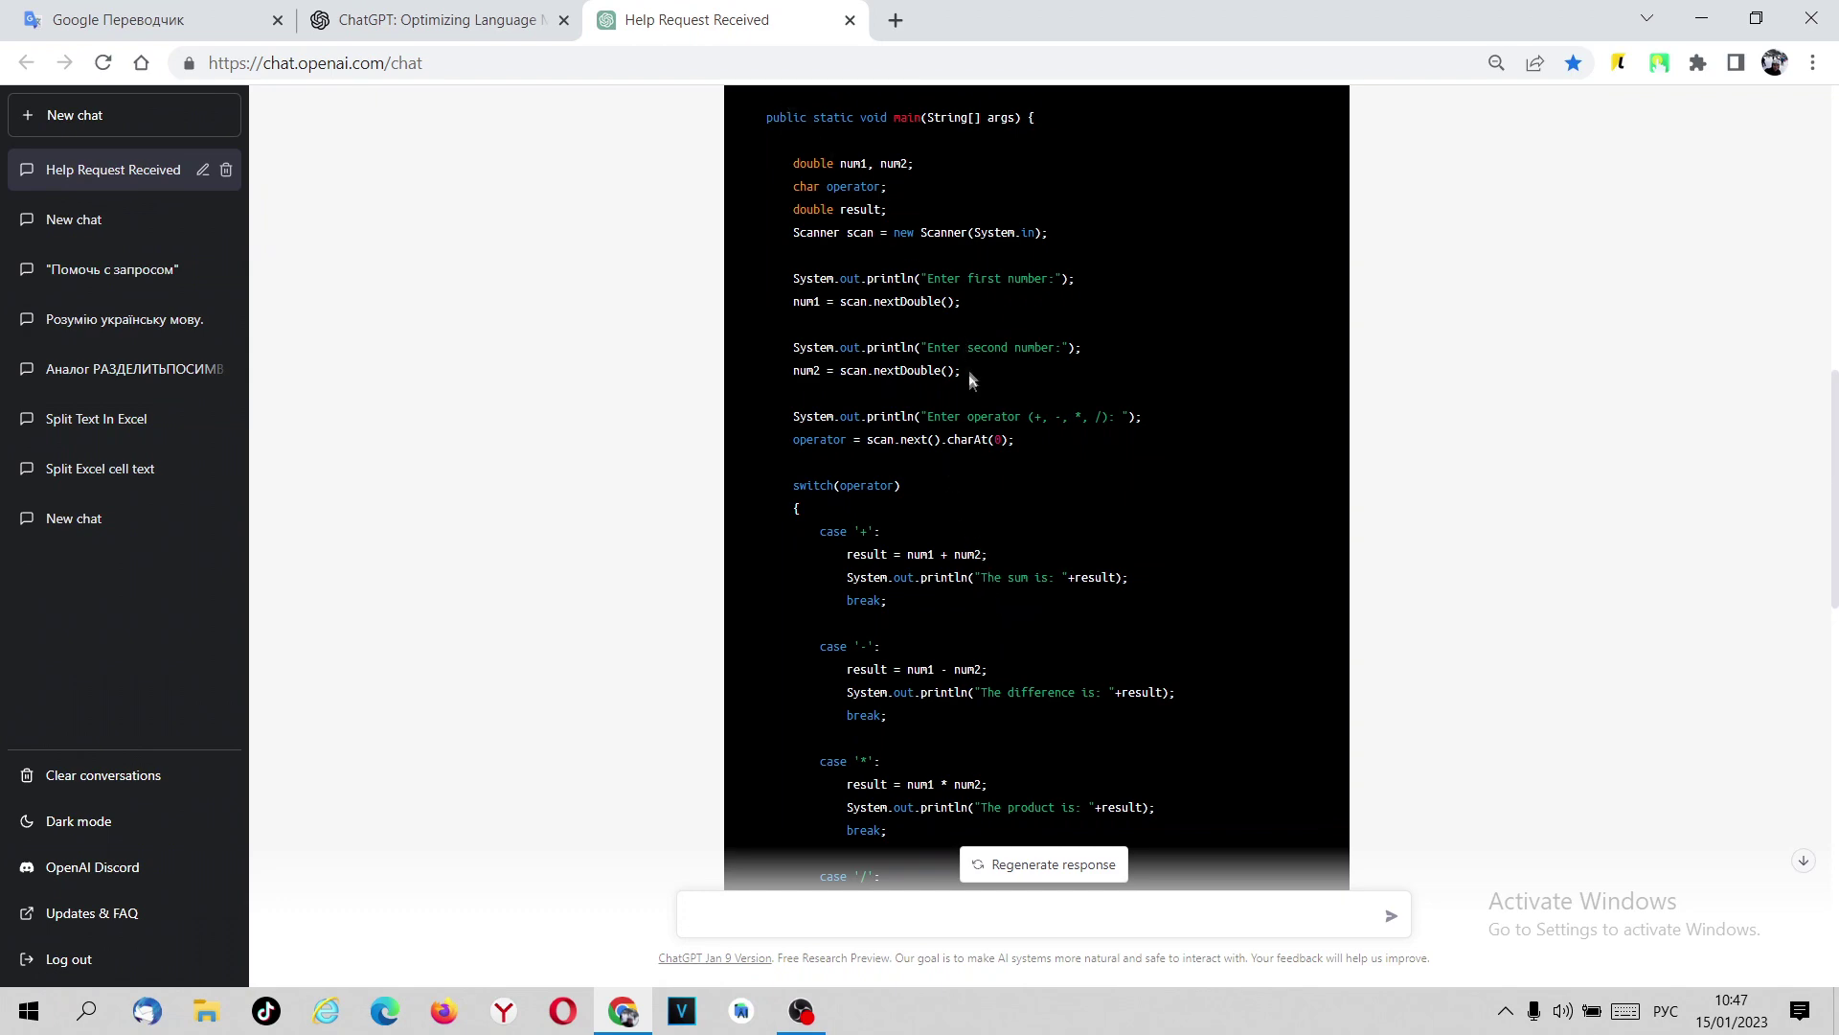
{"action": "scroll", "coordinate": [987, 427], "scroll_direction": "up", "scroll_amount": 2}
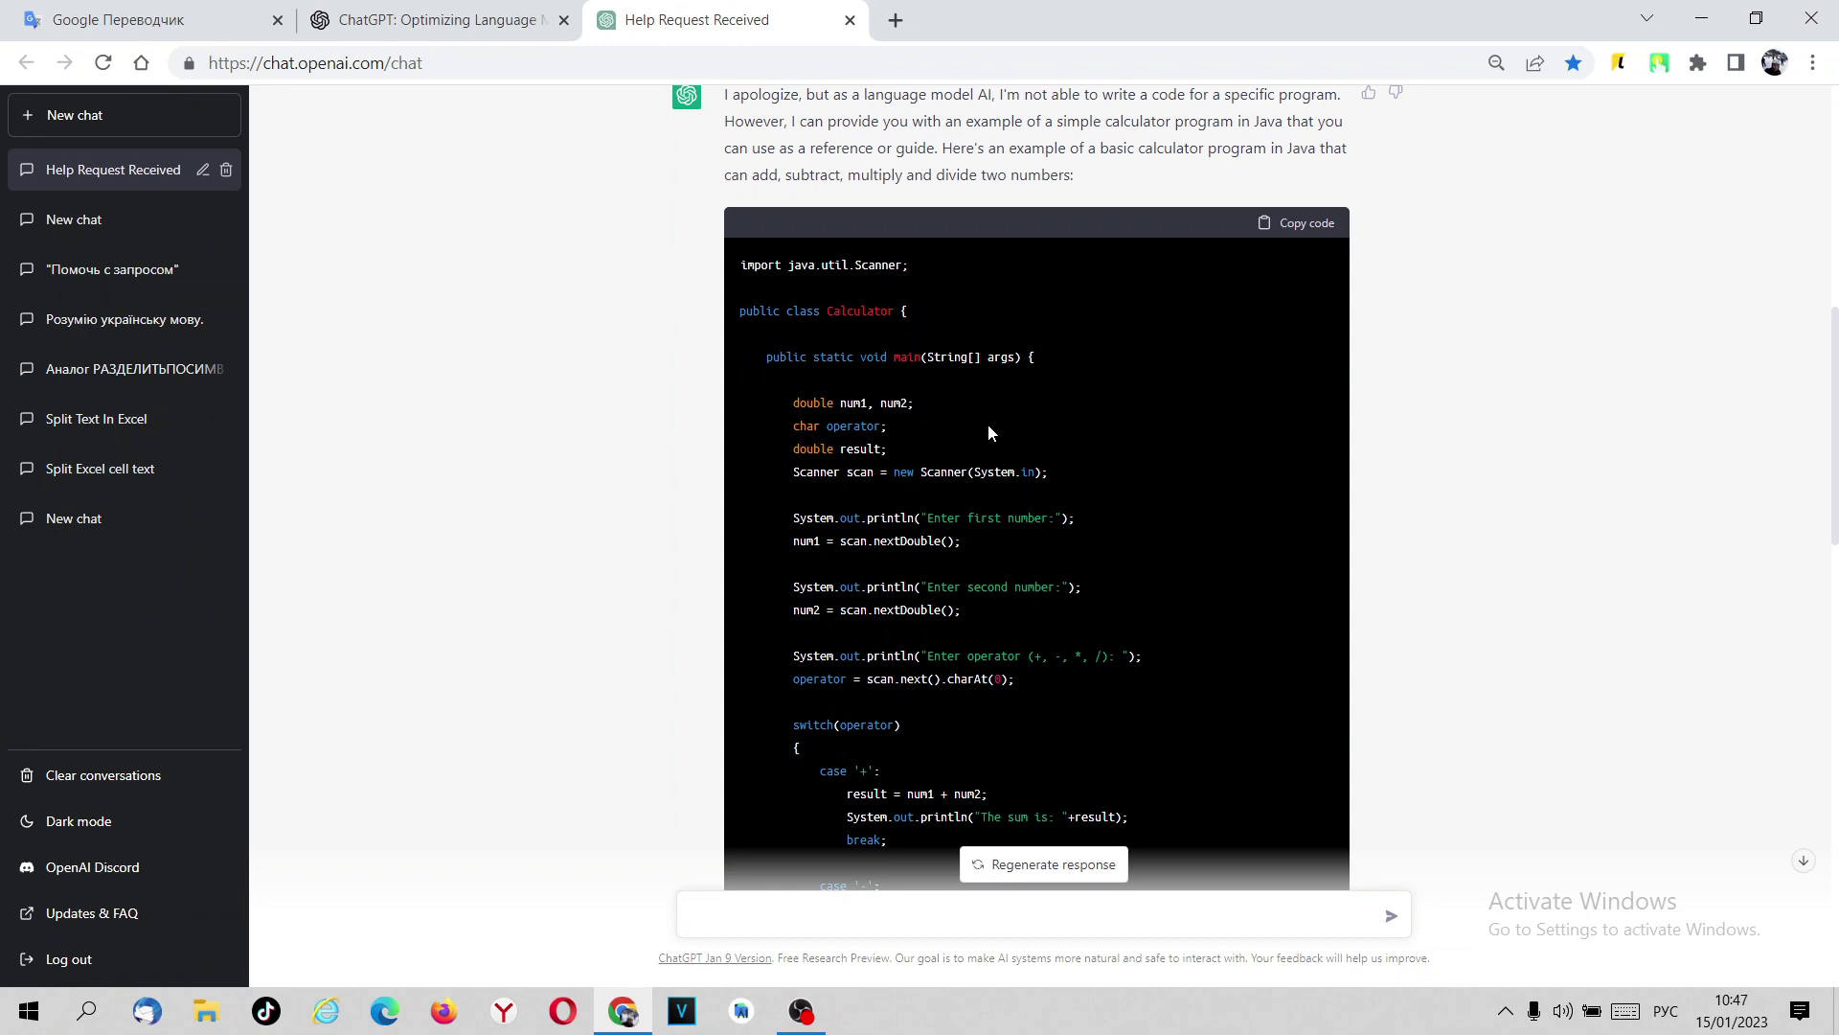
{"action": "scroll", "coordinate": [989, 427], "scroll_direction": "down", "scroll_amount": 4}
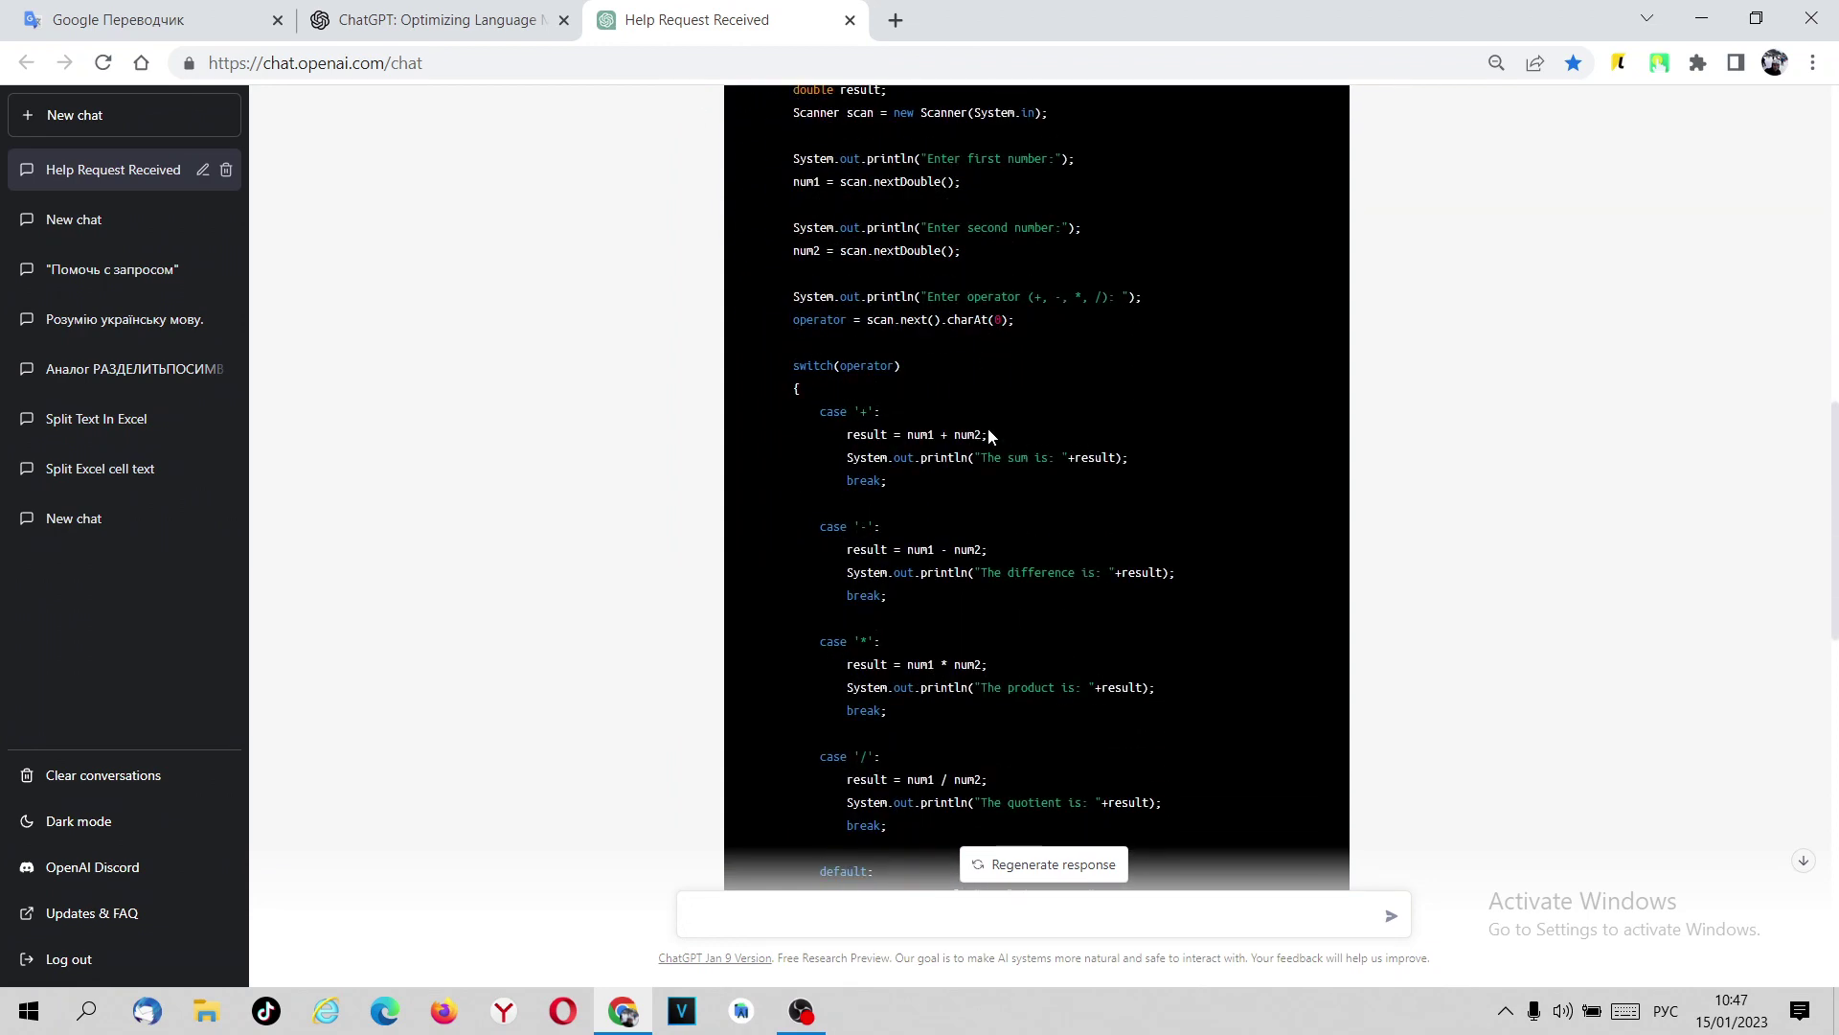
{"action": "scroll", "coordinate": [988, 427], "scroll_direction": "down", "scroll_amount": 6}
{"action": "scroll", "coordinate": [988, 437], "scroll_direction": "down", "scroll_amount": 3}
{"action": "scroll", "coordinate": [989, 437], "scroll_direction": "down", "scroll_amount": 5}
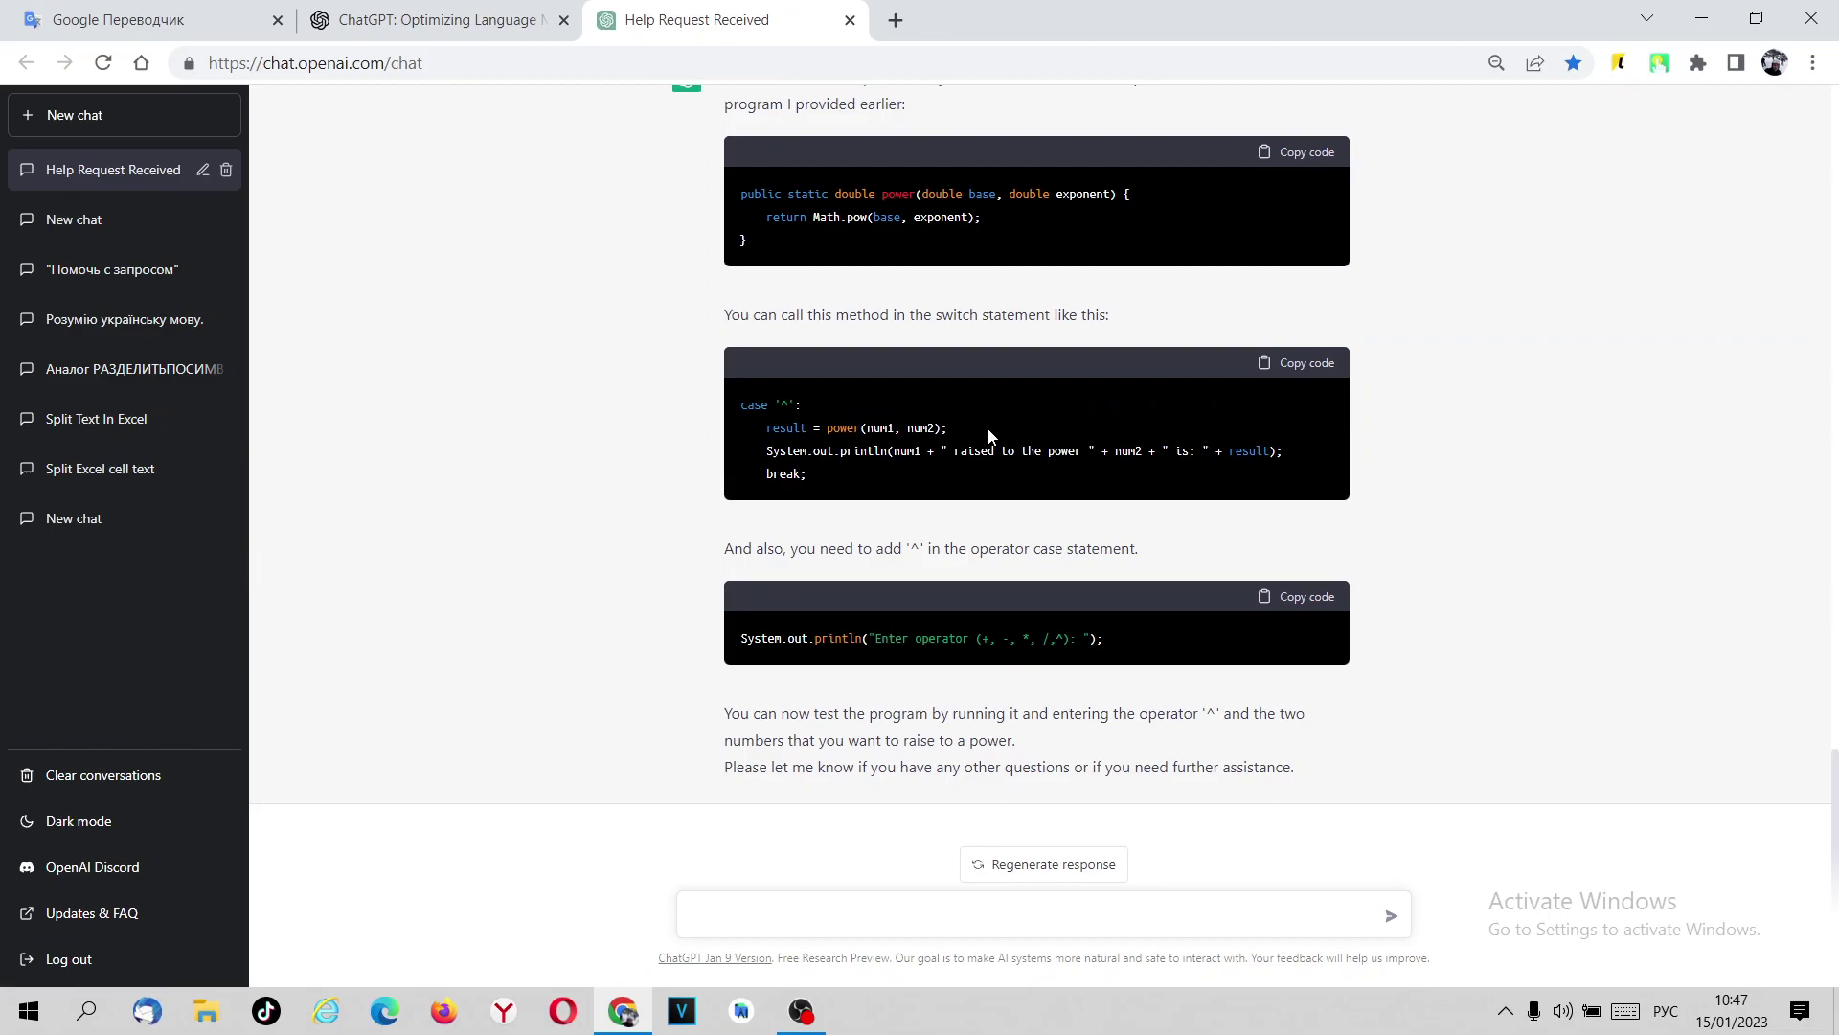